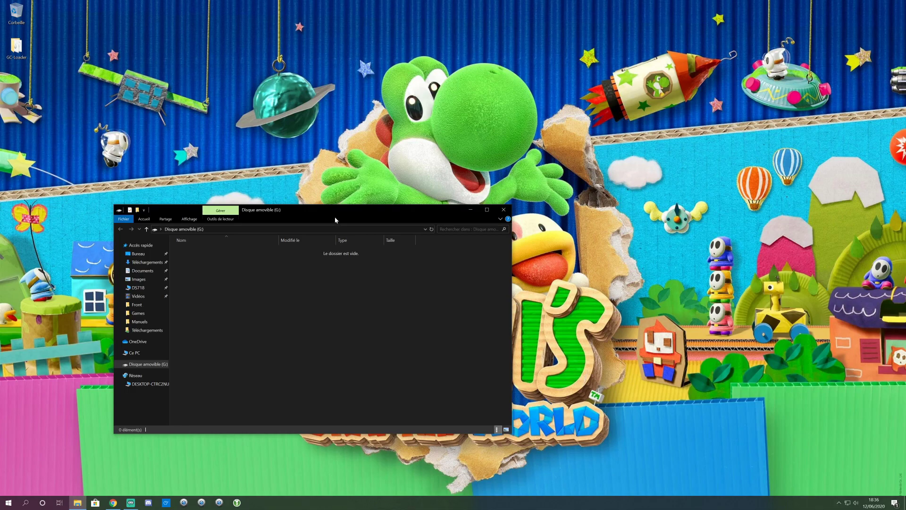
- Switch to Chrome and download guiformat.exe from the Ridgecrop FAT32 formatter page, saving it in the Téléchargements folder
{"action": "left_click_drag", "start_coordinate": [339, 215], "coordinate": [420, 152]}
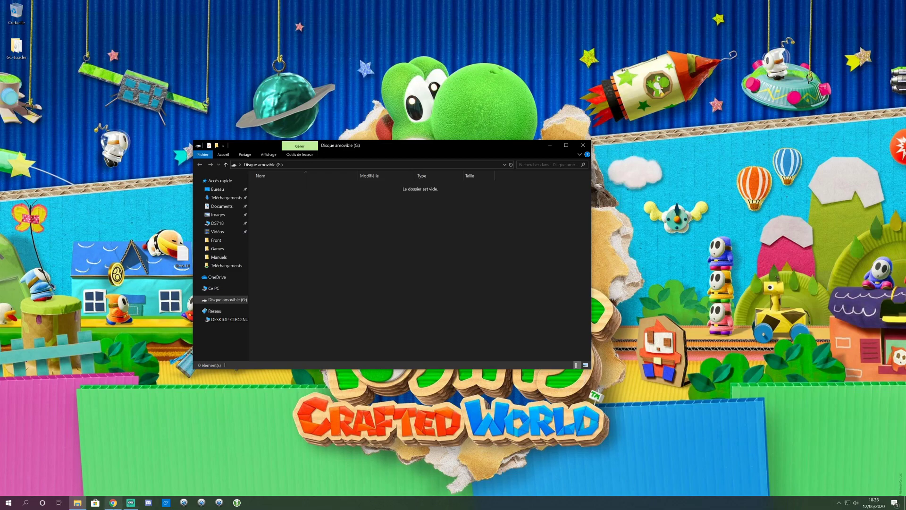
{"action": "left_click", "coordinate": [114, 501]}
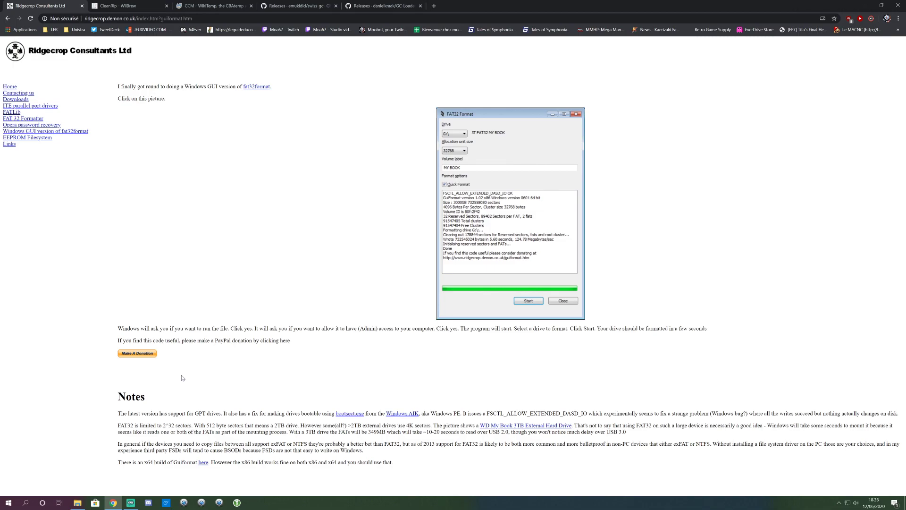
{"action": "left_click", "coordinate": [198, 18]}
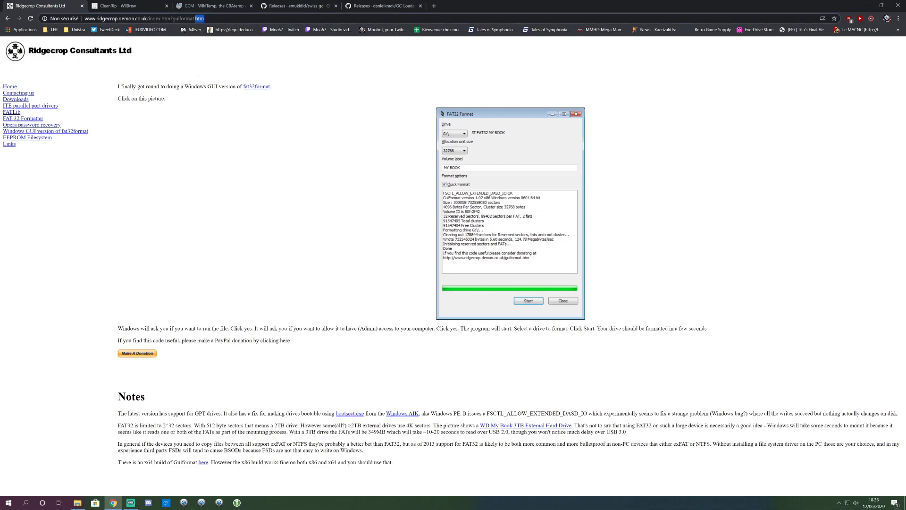
{"action": "left_click", "coordinate": [281, 232]}
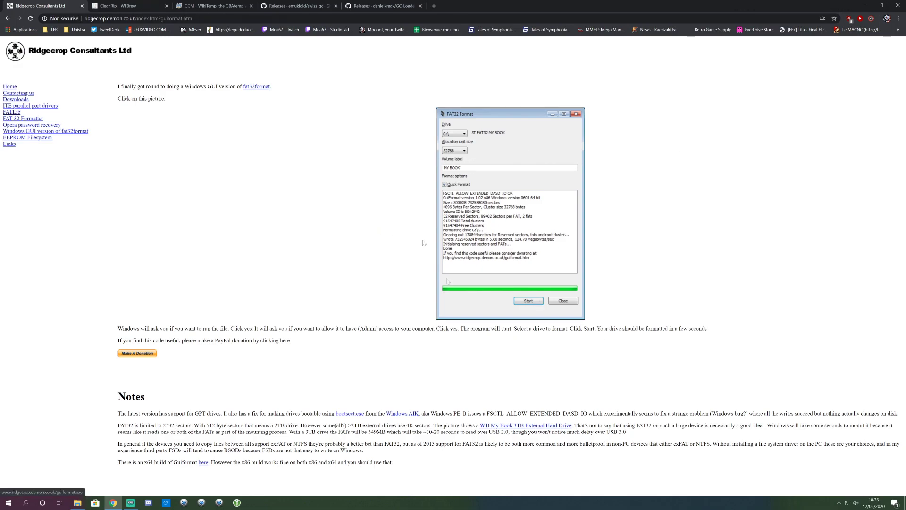
{"action": "left_click_drag", "start_coordinate": [421, 119], "coordinate": [646, 199]}
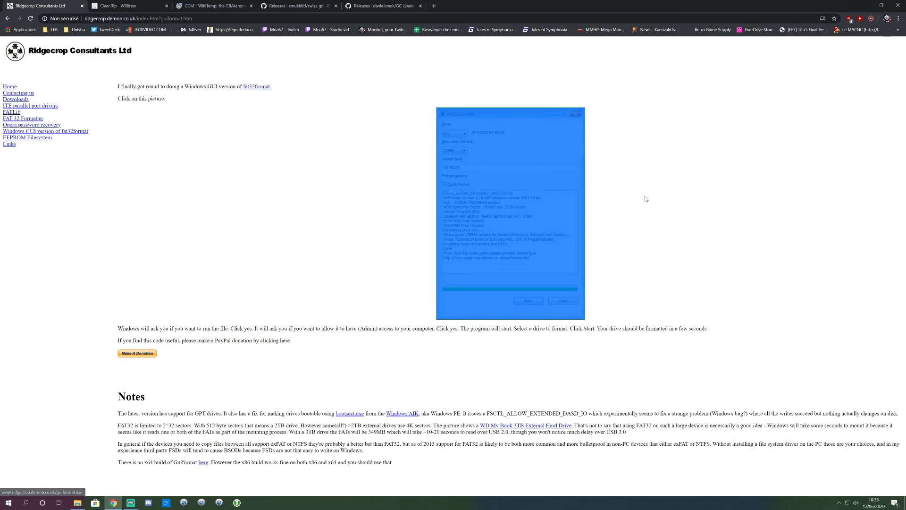
{"action": "left_click", "coordinate": [506, 208]}
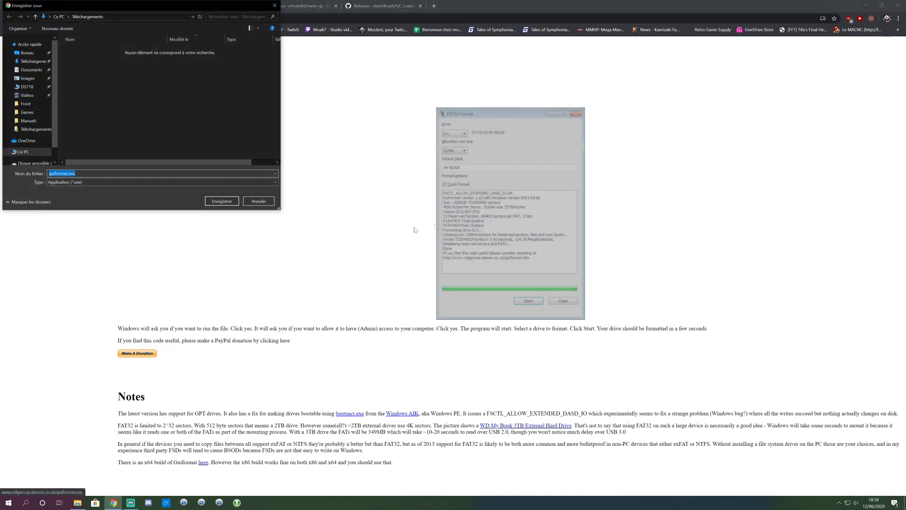
{"action": "left_click", "coordinate": [223, 201]}
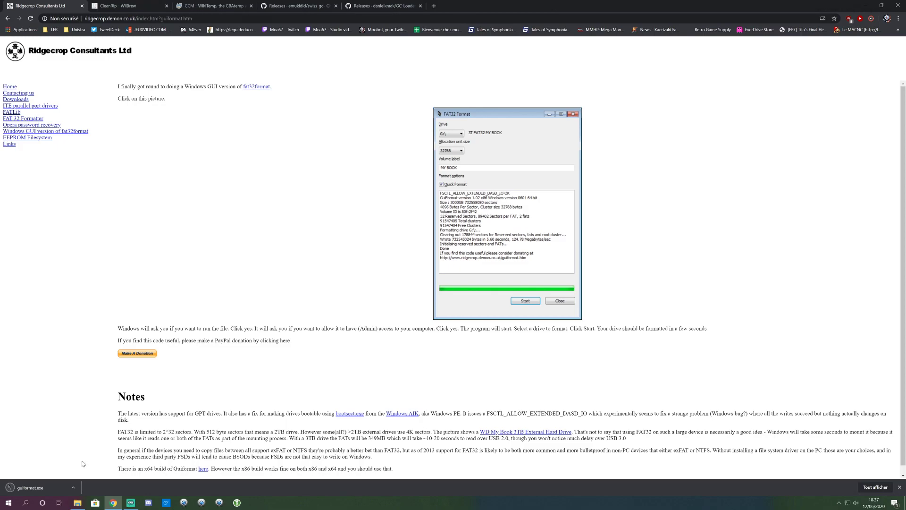
- Launch the downloaded guiformat.exe and choose G:\ as the drive, leaving the volume label empty
{"action": "left_click", "coordinate": [42, 487]}
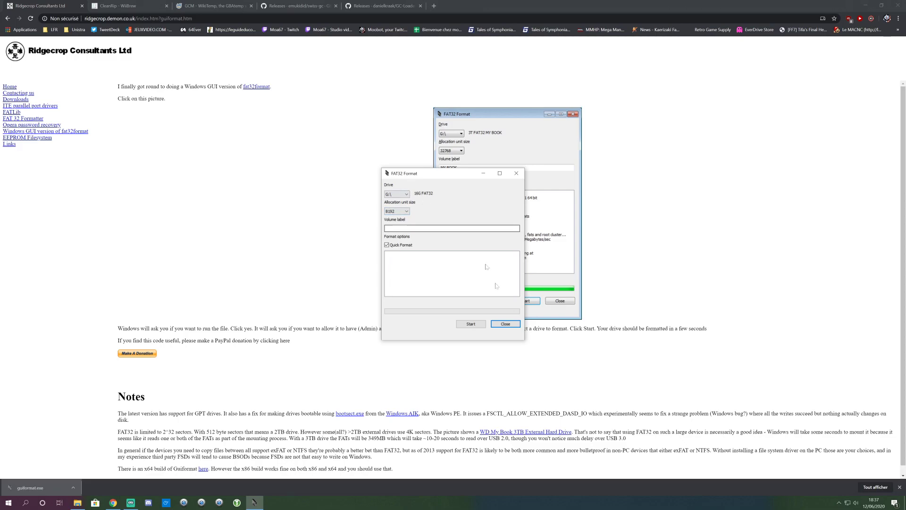
{"action": "mouse_move", "coordinate": [526, 339]}
{"action": "left_mouse_down"}
{"action": "mouse_move", "coordinate": [548, 340]}
{"action": "mouse_move", "coordinate": [520, 340]}
{"action": "left_mouse_up"}
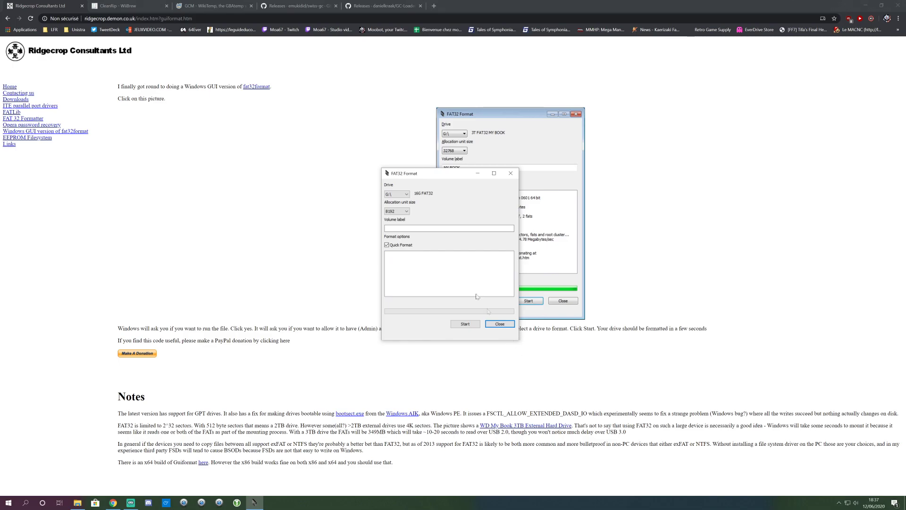
{"action": "left_click", "coordinate": [405, 196]}
{"action": "left_click", "coordinate": [404, 198]}
{"action": "left_click", "coordinate": [404, 196]}
{"action": "left_click", "coordinate": [475, 231]}
- Try to quick-format drive G: with FAT32 Format while its Explorer window is still open
{"action": "left_click", "coordinate": [464, 325]}
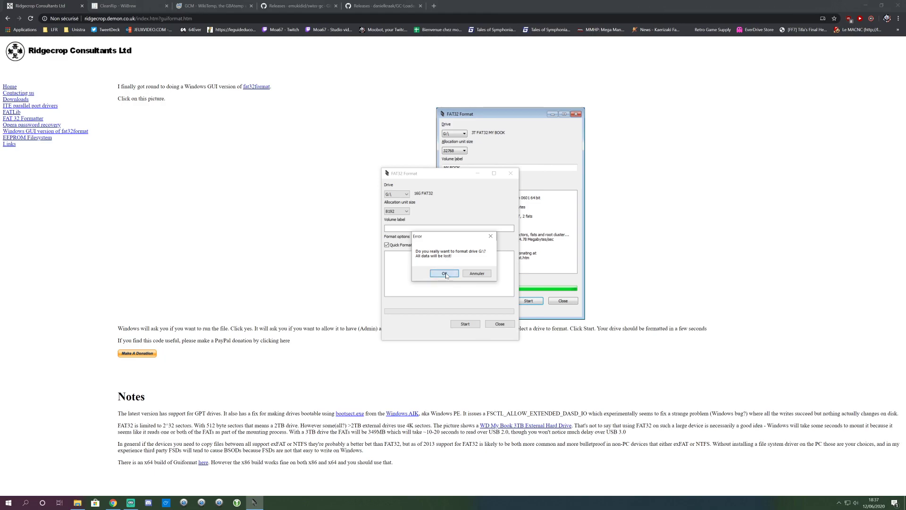
{"action": "left_click", "coordinate": [446, 275]}
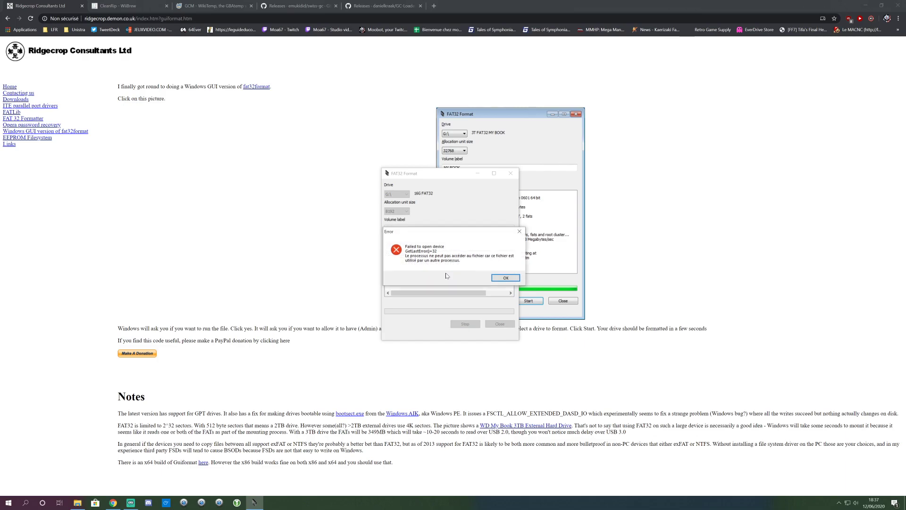
{"action": "left_click", "coordinate": [505, 278]}
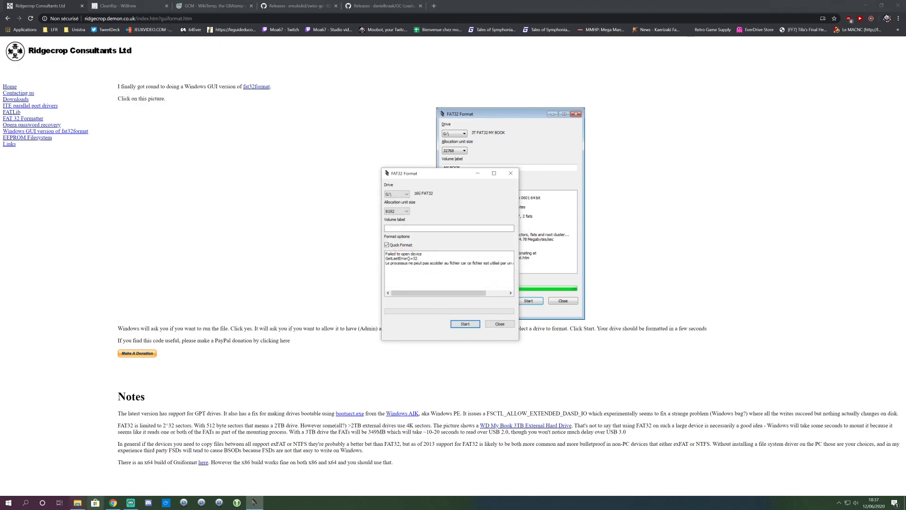
- Close the Explorer window showing drive G:, then quick-format the drive as FAT32 and exit the formatter
{"action": "left_click", "coordinate": [77, 503]}
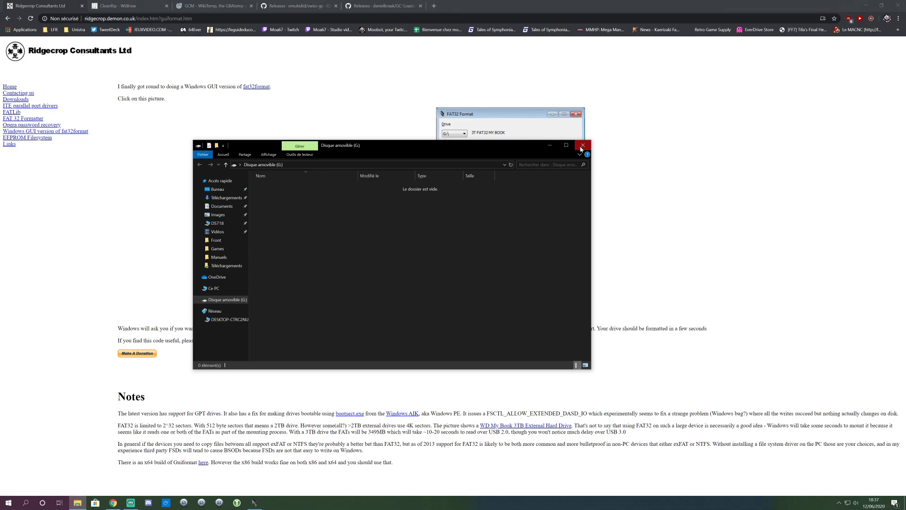
{"action": "left_click", "coordinate": [582, 145]}
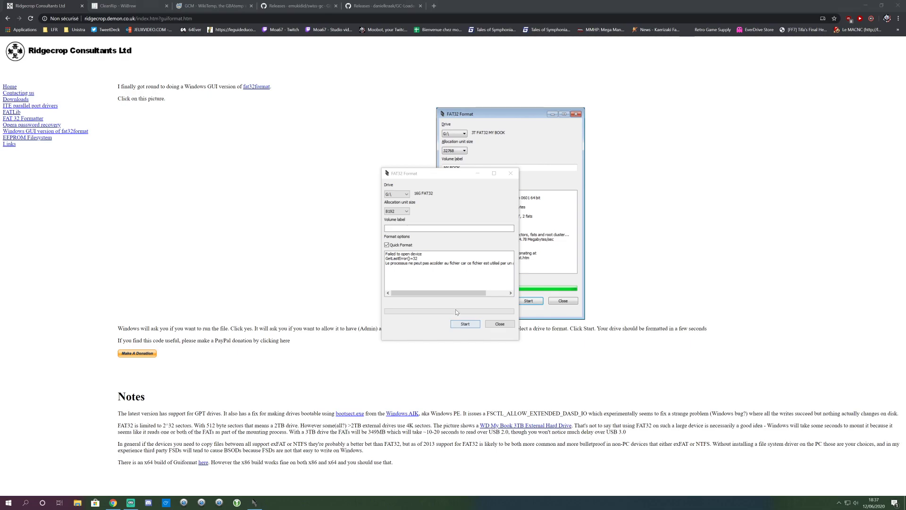
{"action": "left_click", "coordinate": [466, 325]}
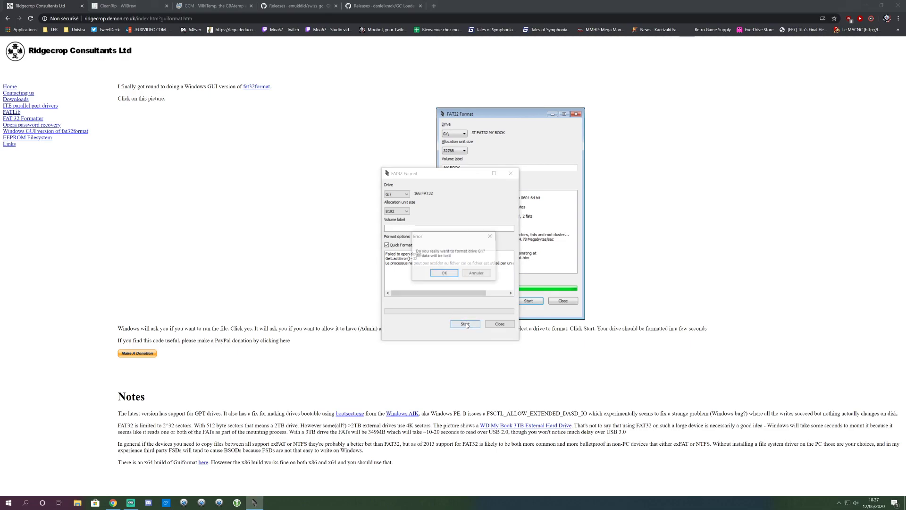
{"action": "left_click", "coordinate": [434, 277]}
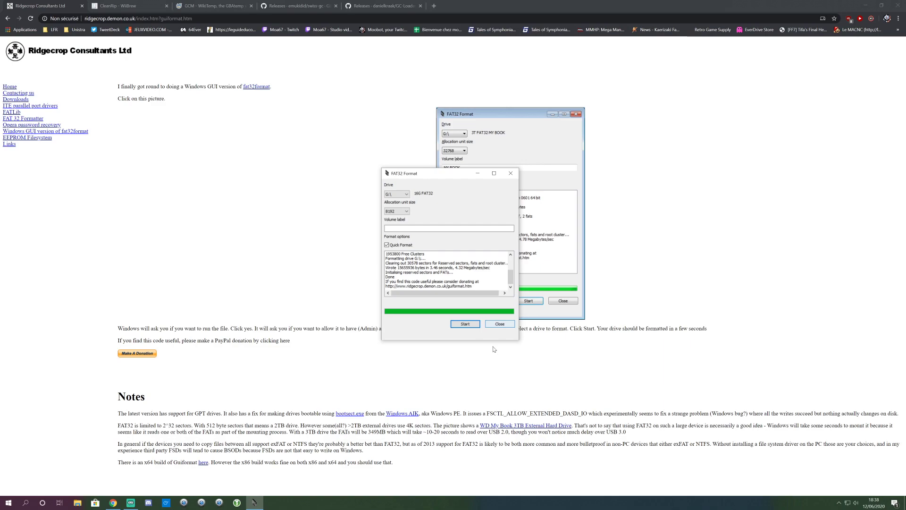
{"action": "left_click", "coordinate": [499, 324]}
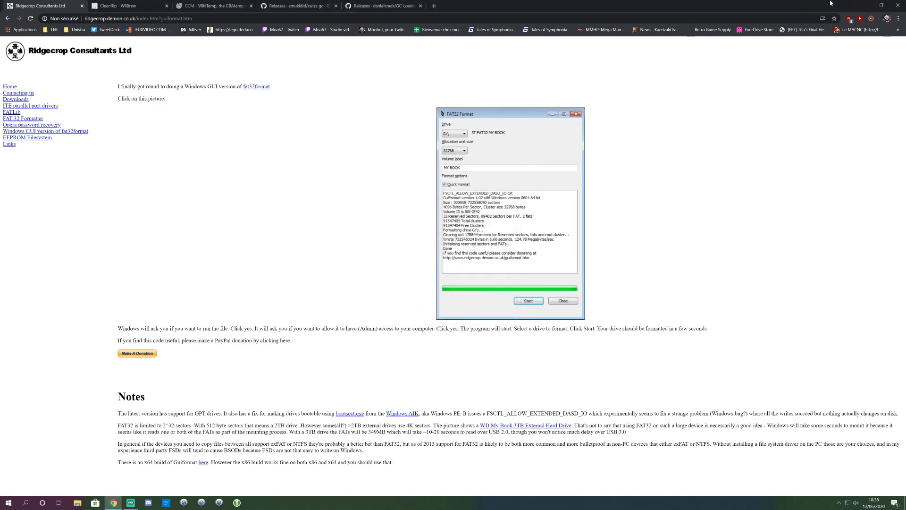
- Minimize the browser and open drive G: and the desktop's GC-Loader folder side by side in File Explorer
{"action": "left_click", "coordinate": [866, 4]}
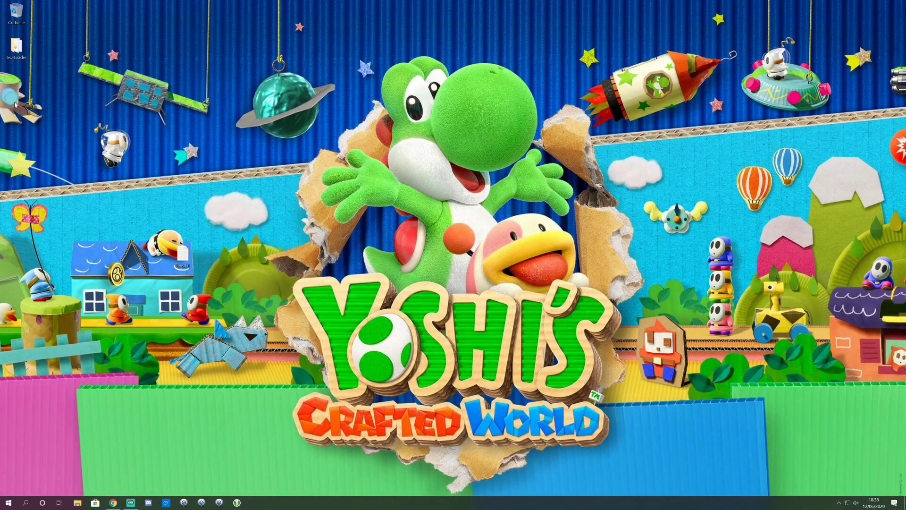
{"action": "double_click", "coordinate": [16, 46]}
{"action": "middle_click", "coordinate": [78, 502]}
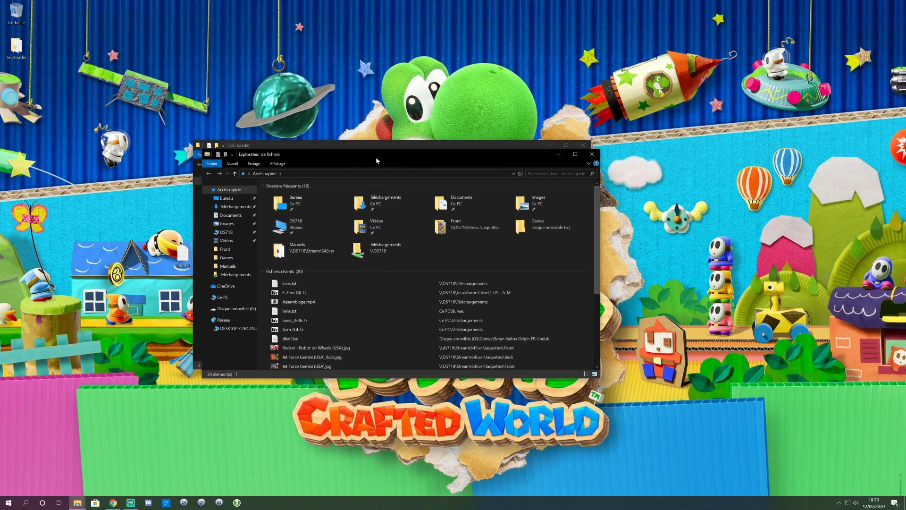
{"action": "left_click", "coordinate": [239, 312]}
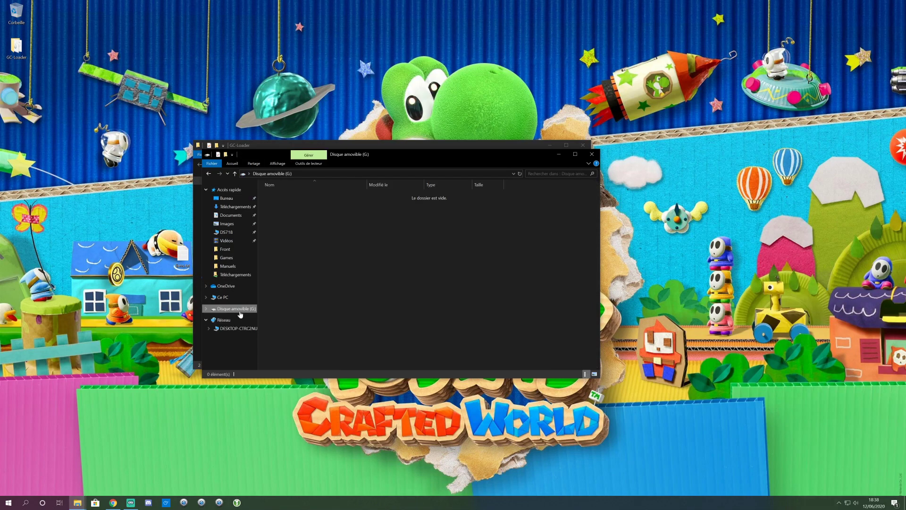
{"action": "left_click_drag", "start_coordinate": [394, 161], "coordinate": [1, 176]}
{"action": "left_click", "coordinate": [516, 135]}
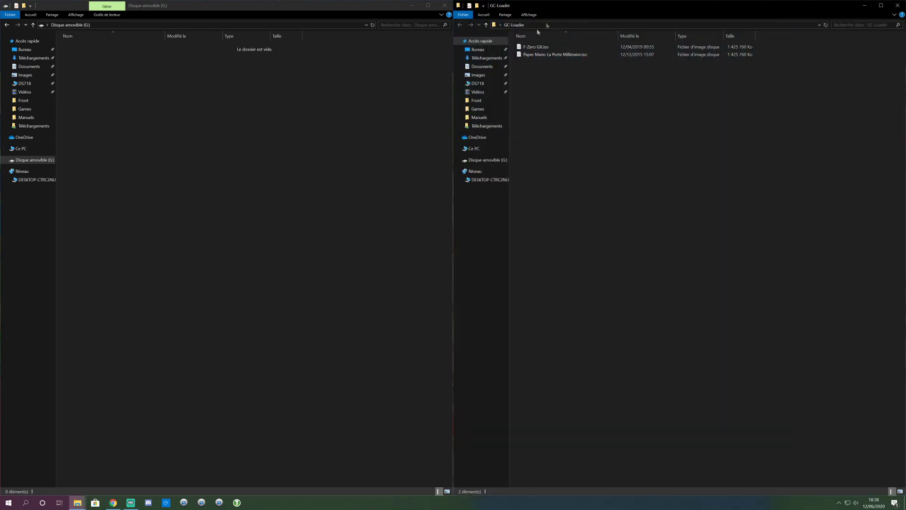
{"action": "left_click", "coordinate": [584, 10]}
- View the CleanRip page on WiiBrew in Chrome, then return to the two folder windows
{"action": "left_click", "coordinate": [552, 55]}
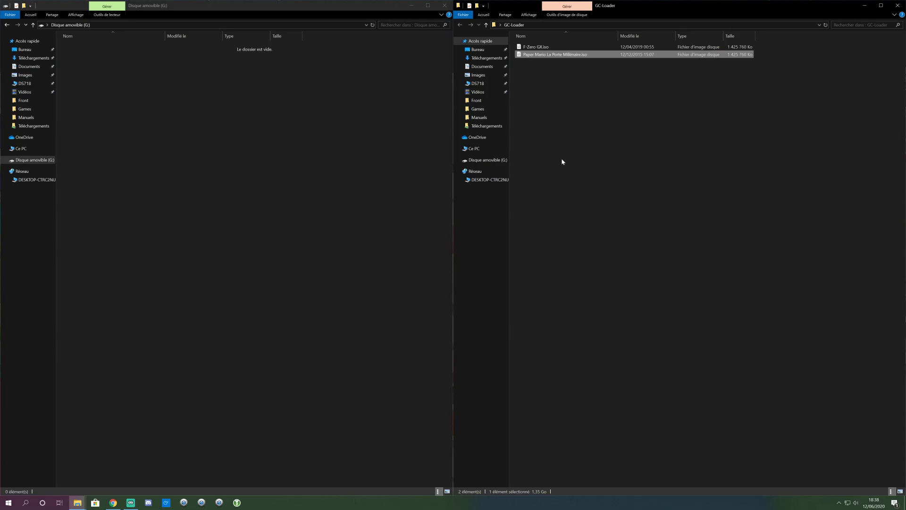
{"action": "left_click", "coordinate": [113, 502]}
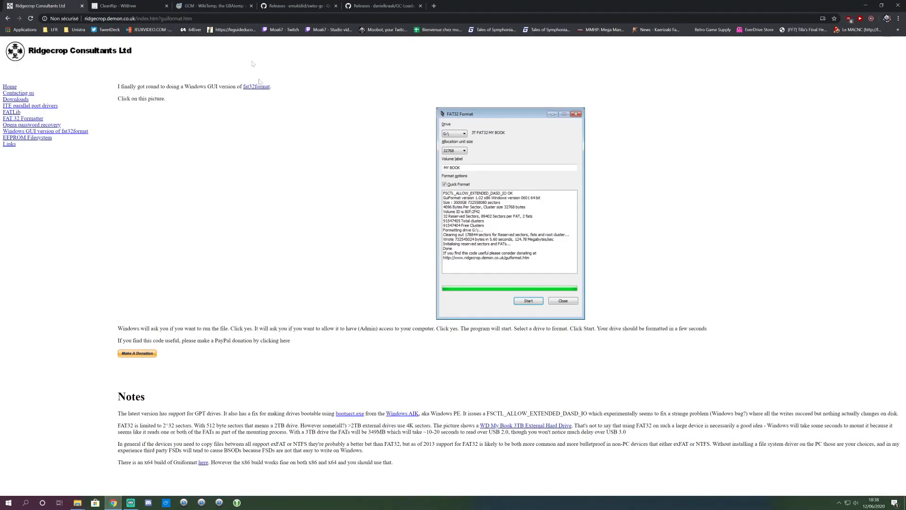
{"action": "left_click", "coordinate": [122, 6]}
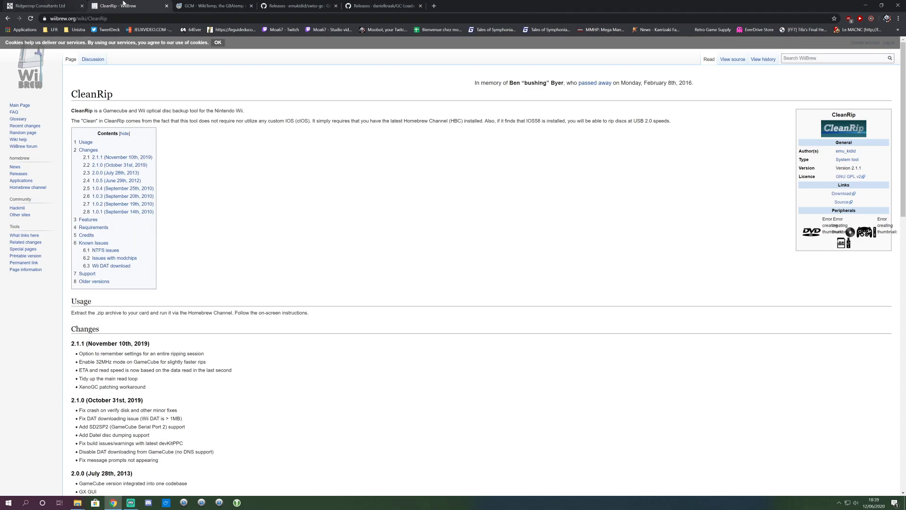
{"action": "left_click", "coordinate": [866, 5]}
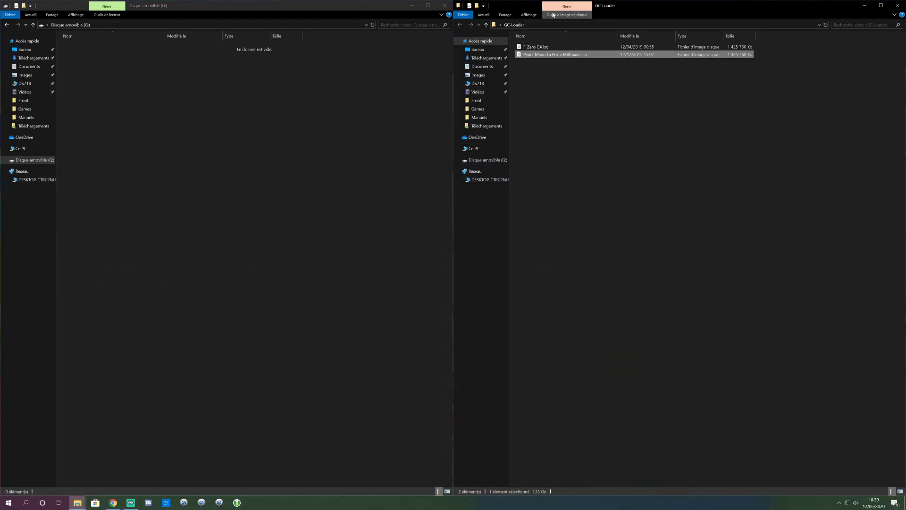
- Copy Paper Mario La Porte Millénaire.iso from the GC-Loader folder to drive G: and rename the copy as boot.iso
{"action": "left_click_drag", "start_coordinate": [551, 56], "coordinate": [163, 123]}
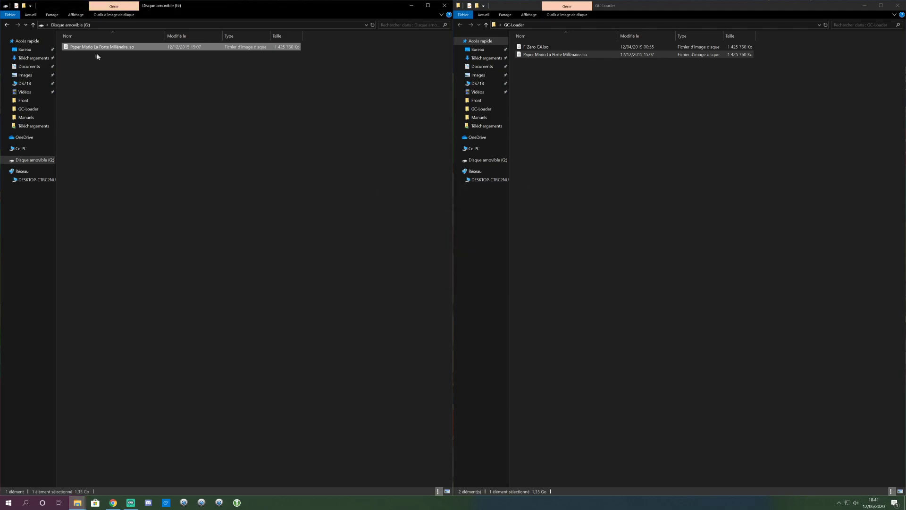
{"action": "left_click", "coordinate": [234, 144]}
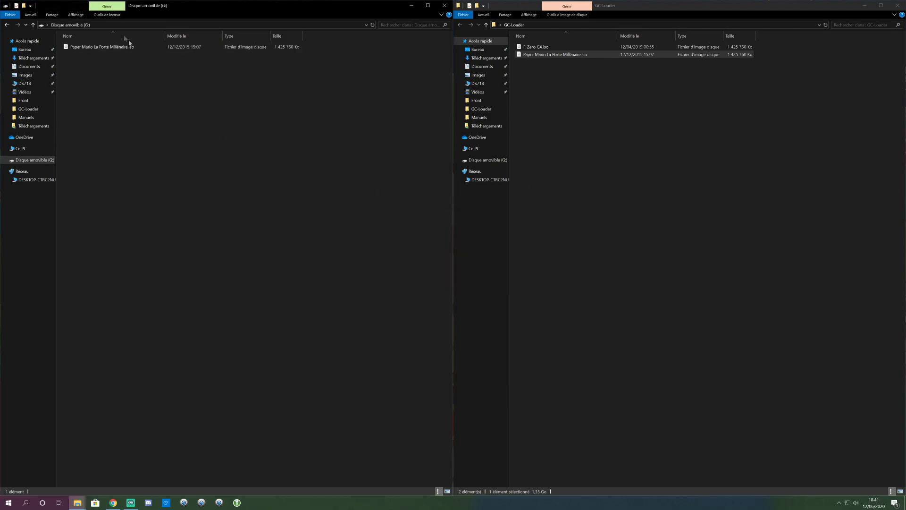
{"action": "left_click", "coordinate": [100, 52]}
{"action": "left_click", "coordinate": [98, 49]}
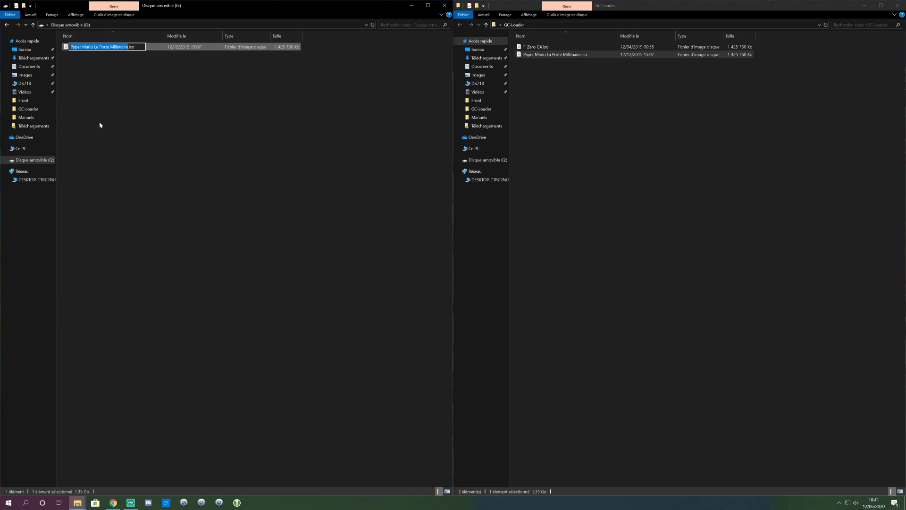
{"action": "type", "text": "boot"}
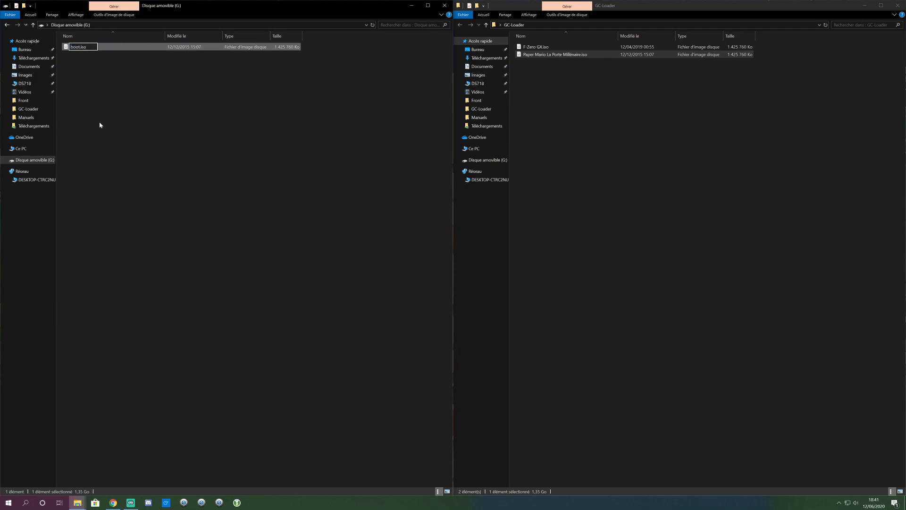
{"action": "key", "text": "Return"}
{"action": "left_click", "coordinate": [139, 181]}
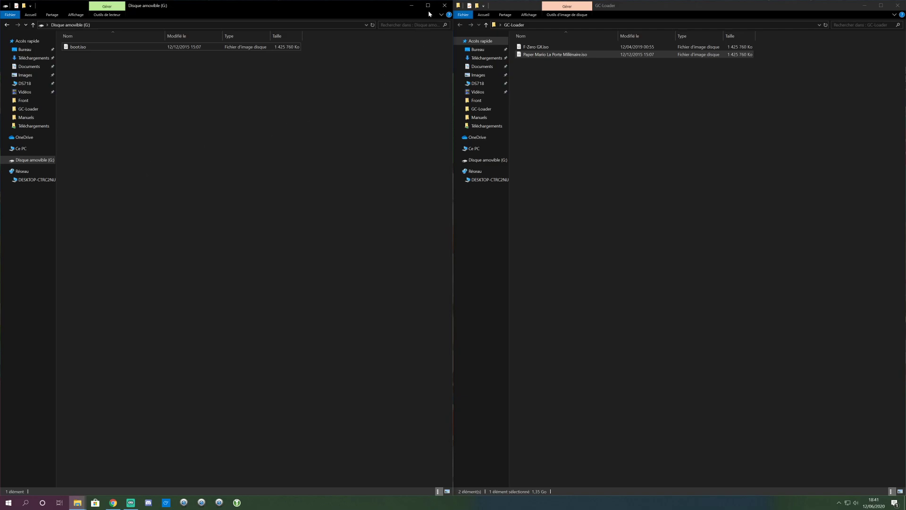
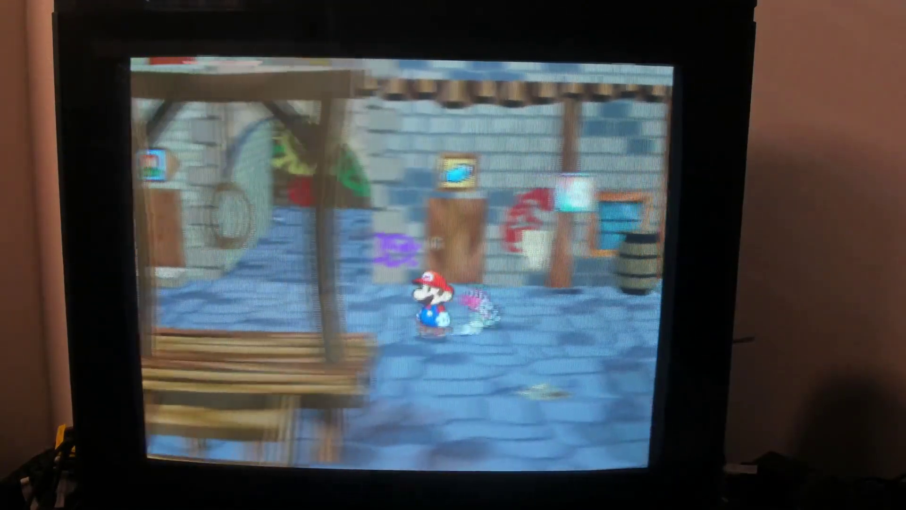
{"action": "key", "text": "x"}
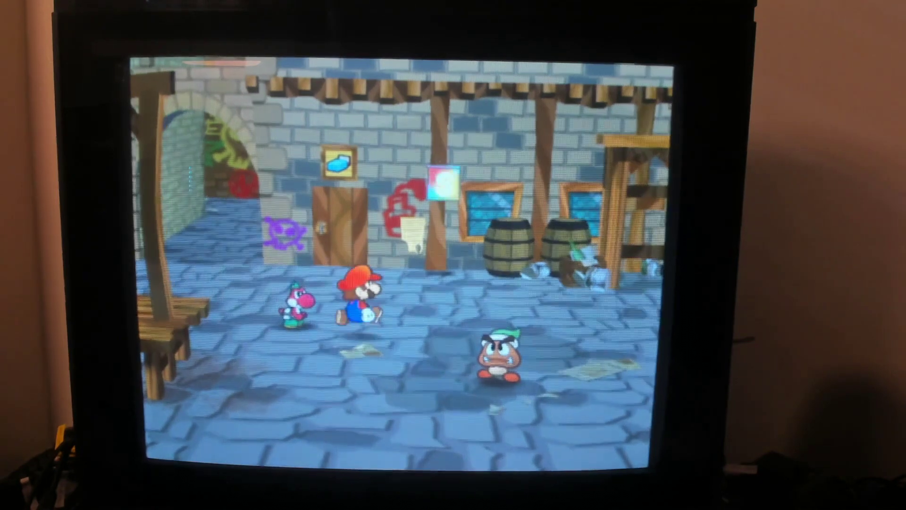
{"action": "key", "text": "Left"}
{"action": "key", "text": "Left"}
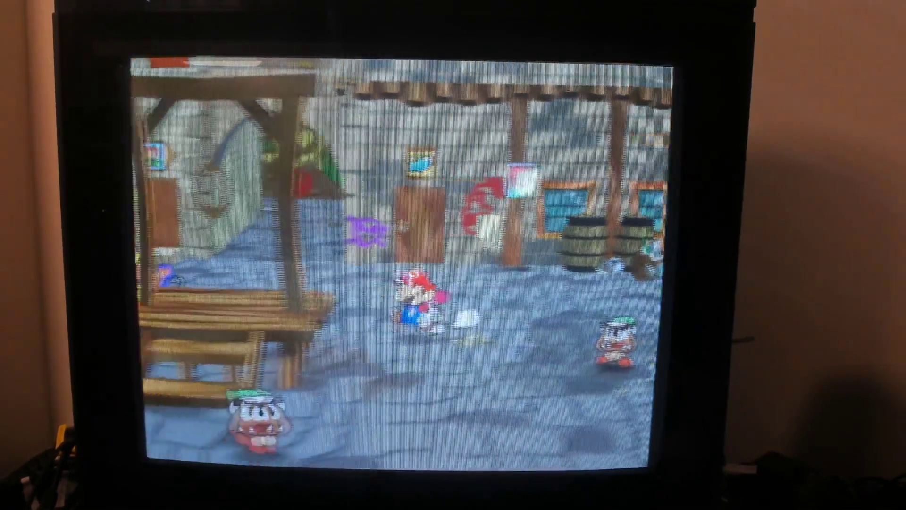
{"action": "key", "text": "Right"}
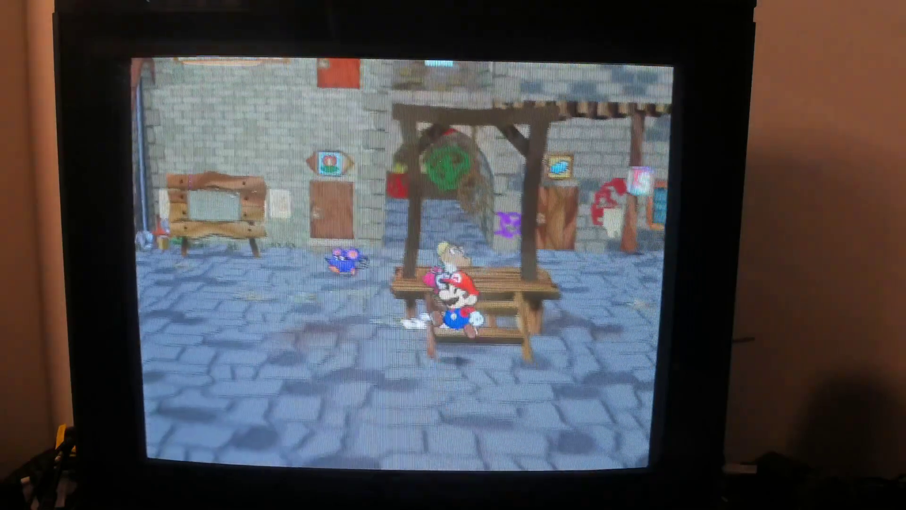
{"action": "key", "text": "Left"}
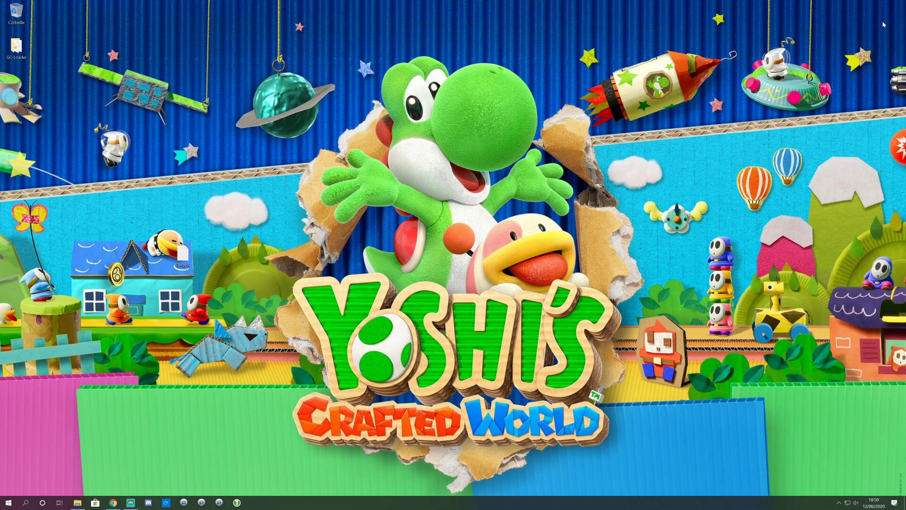
- Snap the drive G: window to half the screen and permanently delete boot.iso from the drive
{"action": "left_click_drag", "start_coordinate": [376, 161], "coordinate": [0, 137]}
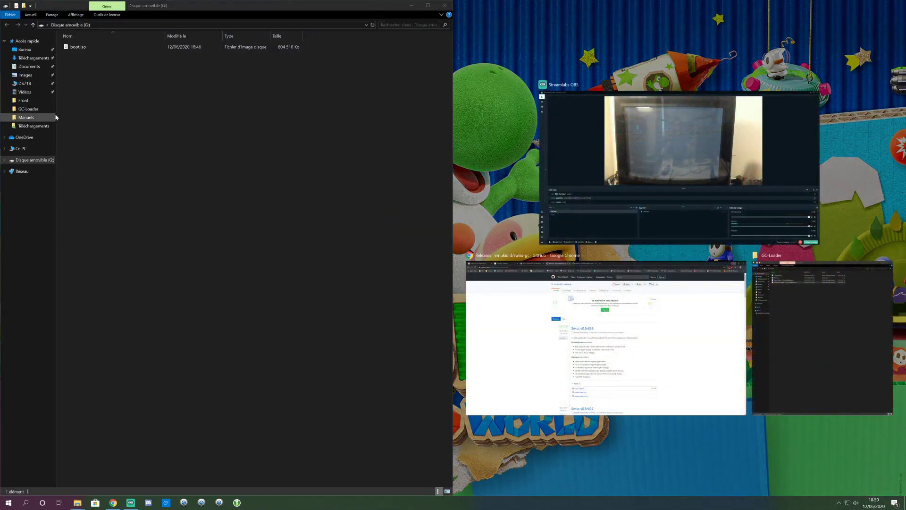
{"action": "left_click", "coordinate": [75, 52]}
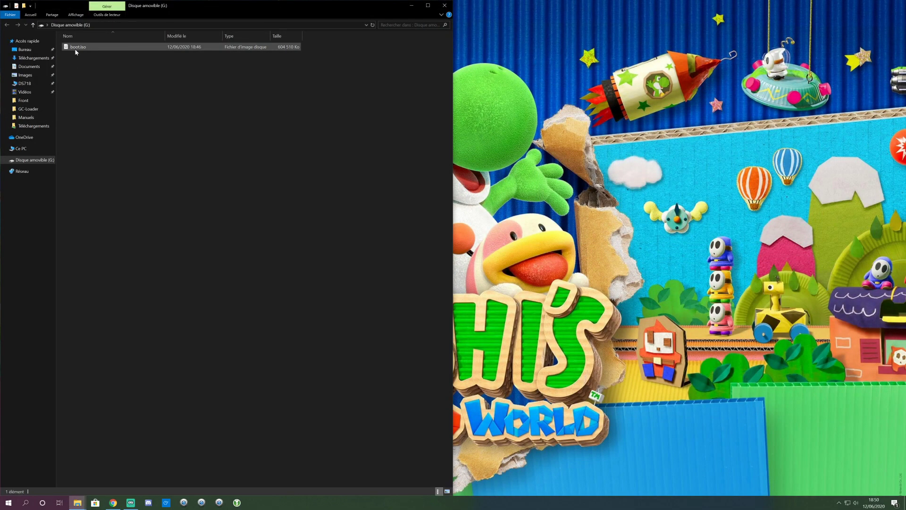
{"action": "left_click", "coordinate": [76, 48]}
{"action": "key", "text": "shift+Delete"}
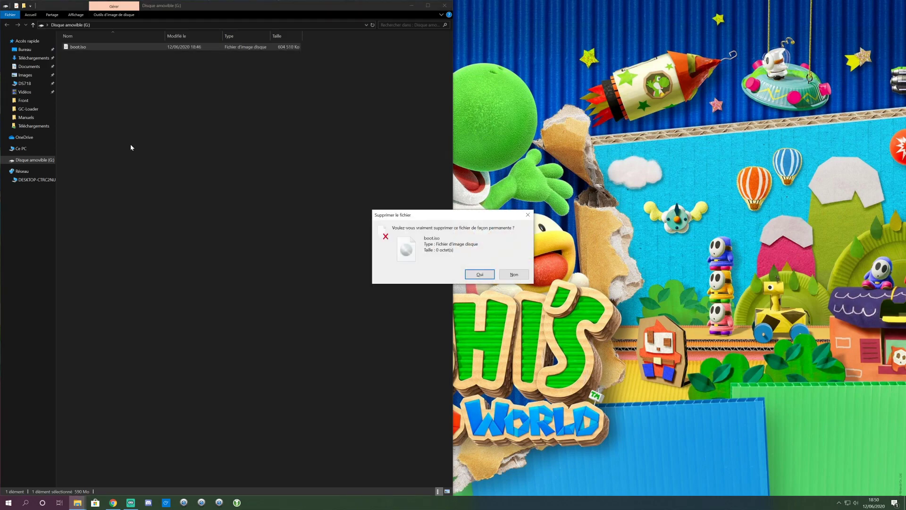
{"action": "key", "text": "Return"}
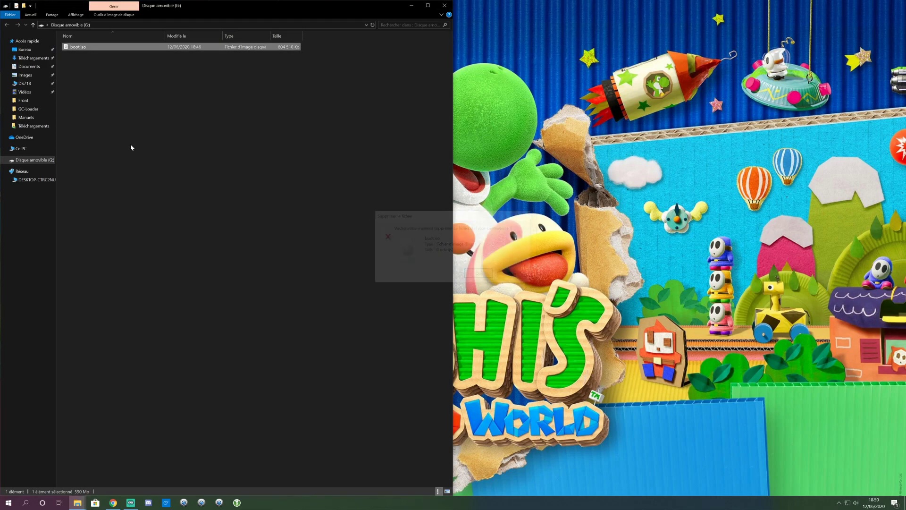
- Switch to Chrome and download swiss_r836.7z from the Swiss v0.5r836 release into the Téléchargements folder
{"action": "left_click", "coordinate": [113, 502]}
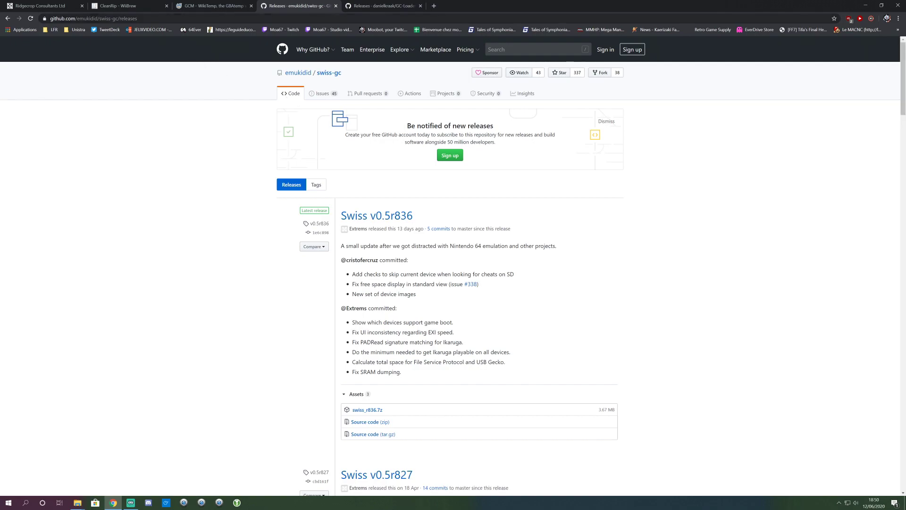
{"action": "key", "text": "ctrl+l"}
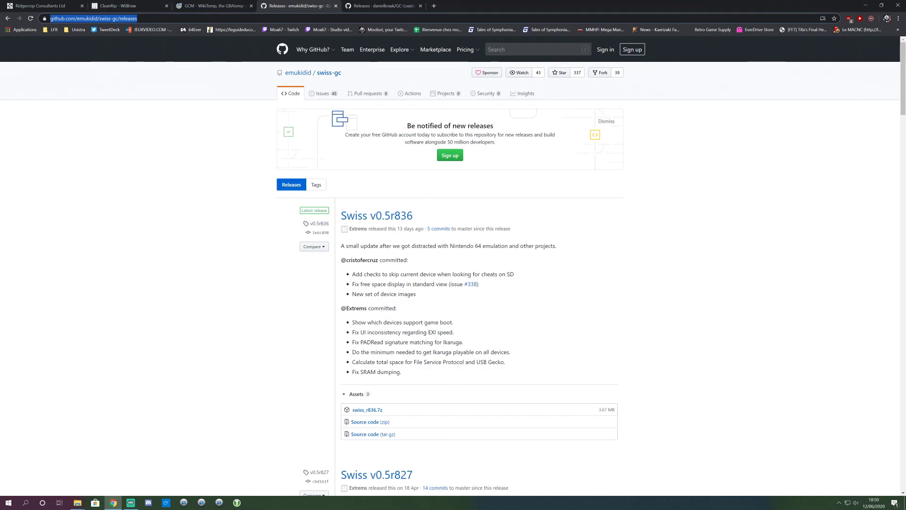
{"action": "left_click", "coordinate": [367, 409]}
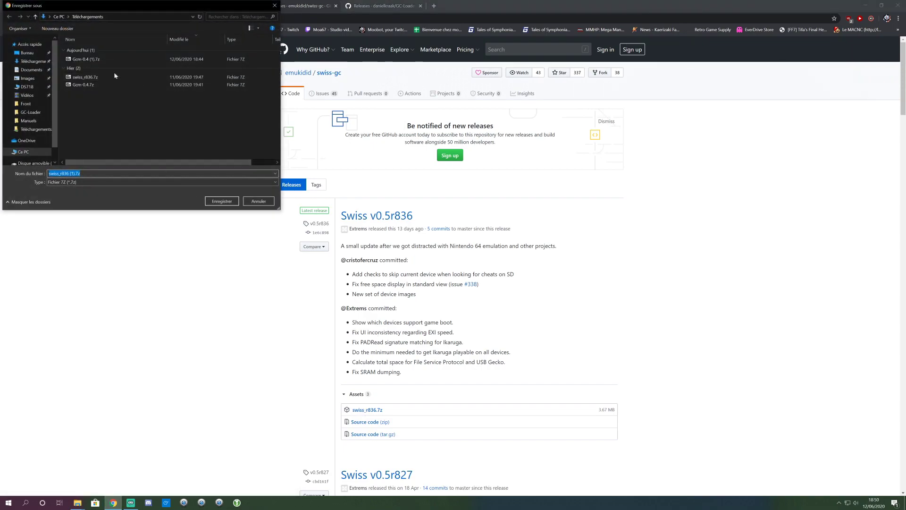
{"action": "left_click", "coordinate": [220, 201]}
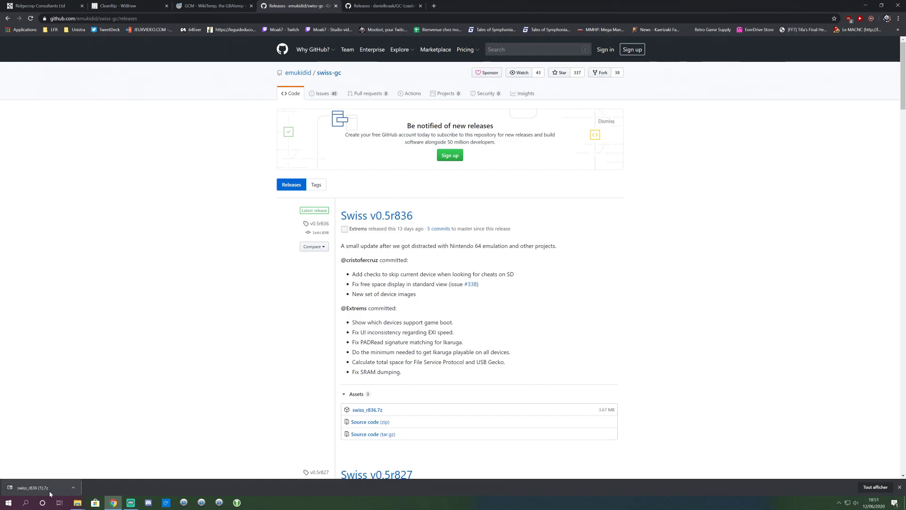
- Open the downloaded Swiss archive at its swiss_r836\ISO folder, with the browser minimized and the drive G: window exposed beside it
{"action": "left_click", "coordinate": [49, 493]}
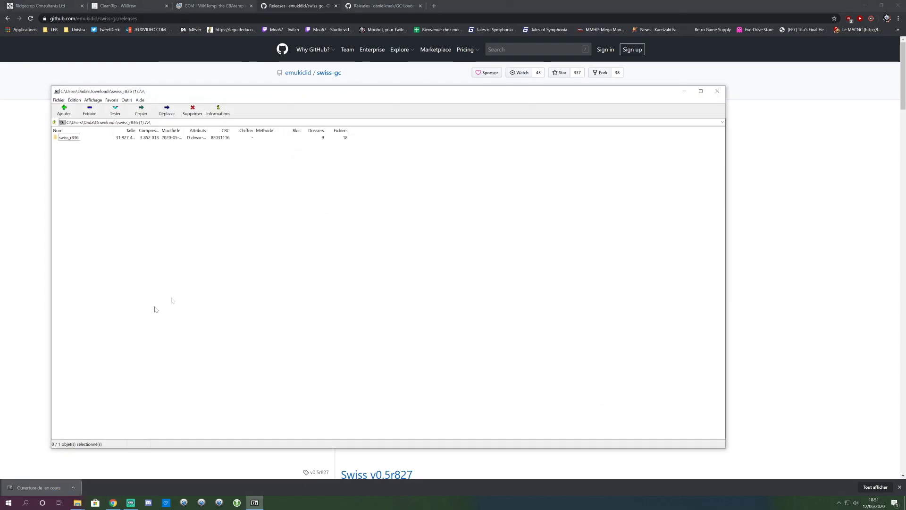
{"action": "double_click", "coordinate": [77, 138]}
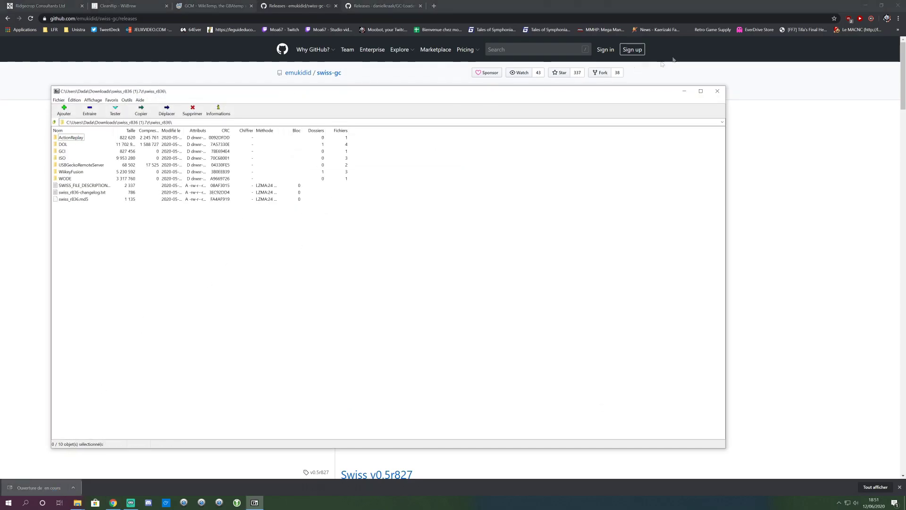
{"action": "left_click", "coordinate": [865, 5]}
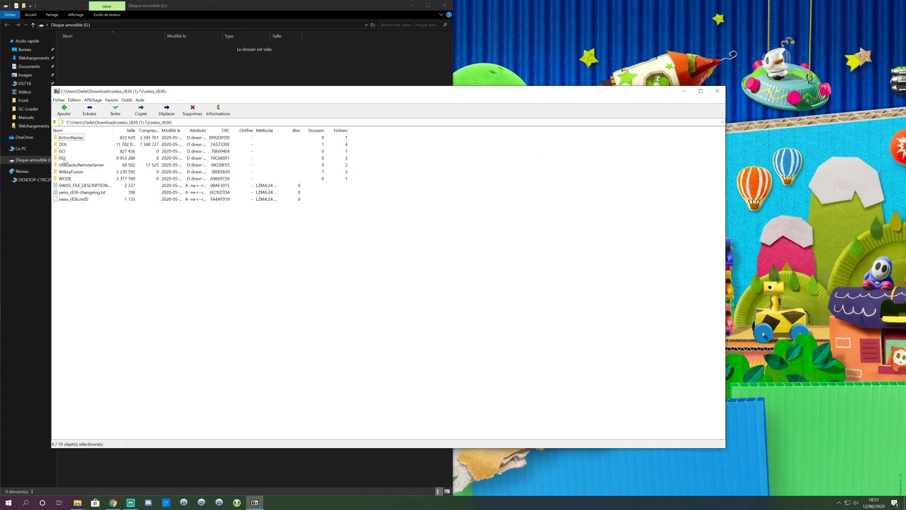
{"action": "double_click", "coordinate": [67, 158]}
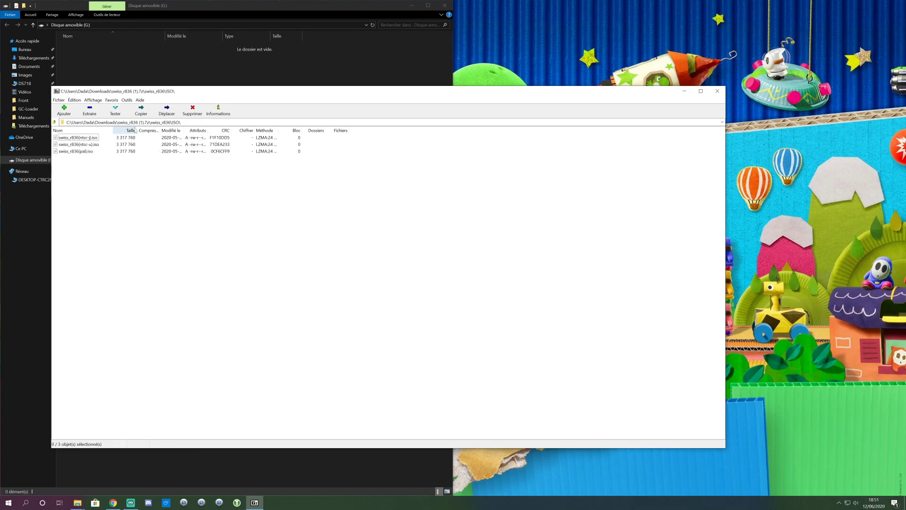
{"action": "left_click_drag", "start_coordinate": [253, 92], "coordinate": [461, 106]}
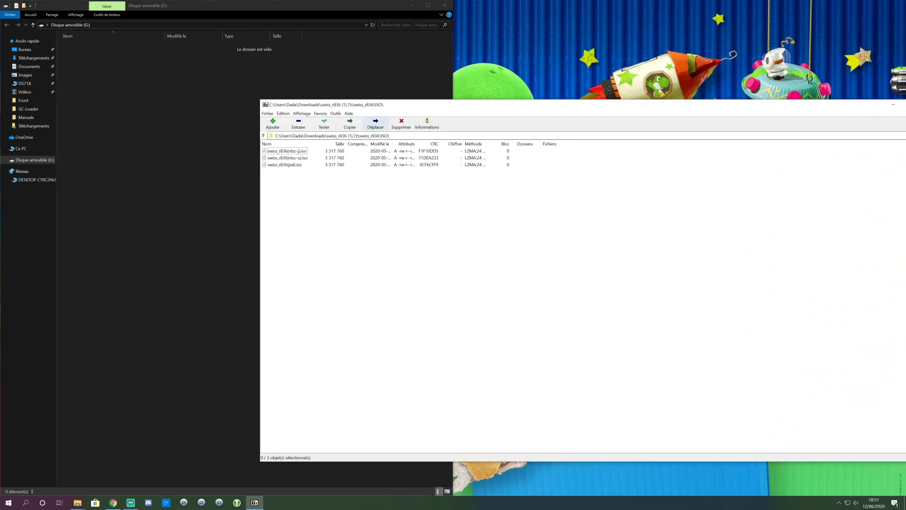
- Extract swiss_r836(pal).iso from the archive's ISO folder to drive G:
{"action": "left_click", "coordinate": [290, 157]}
{"action": "left_click", "coordinate": [285, 174]}
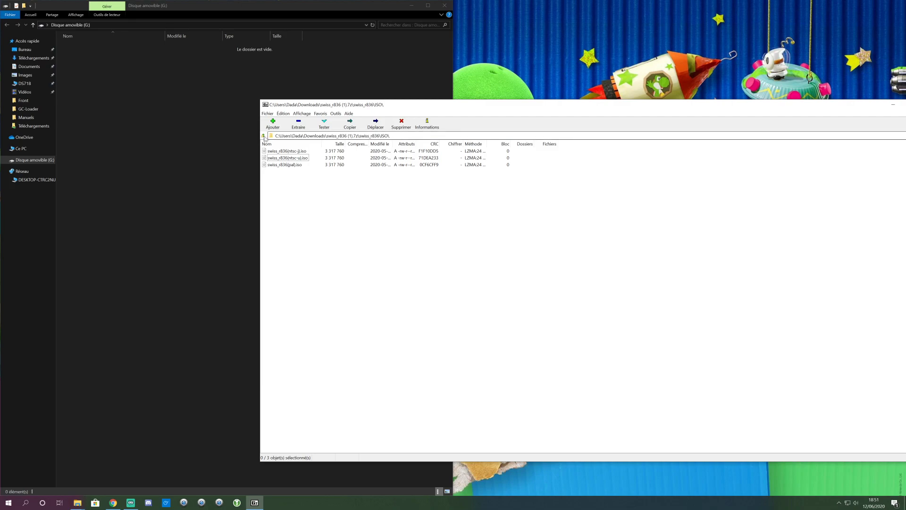
{"action": "left_click", "coordinate": [264, 135]}
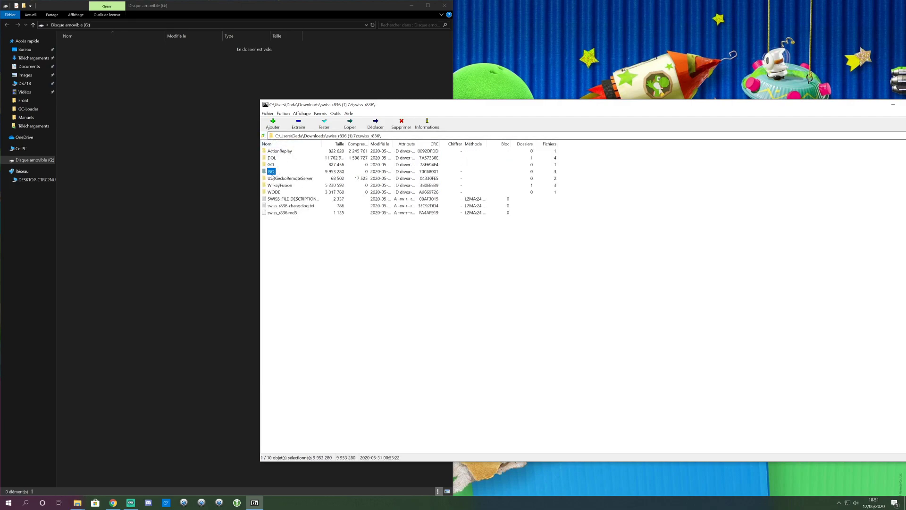
{"action": "double_click", "coordinate": [272, 173]}
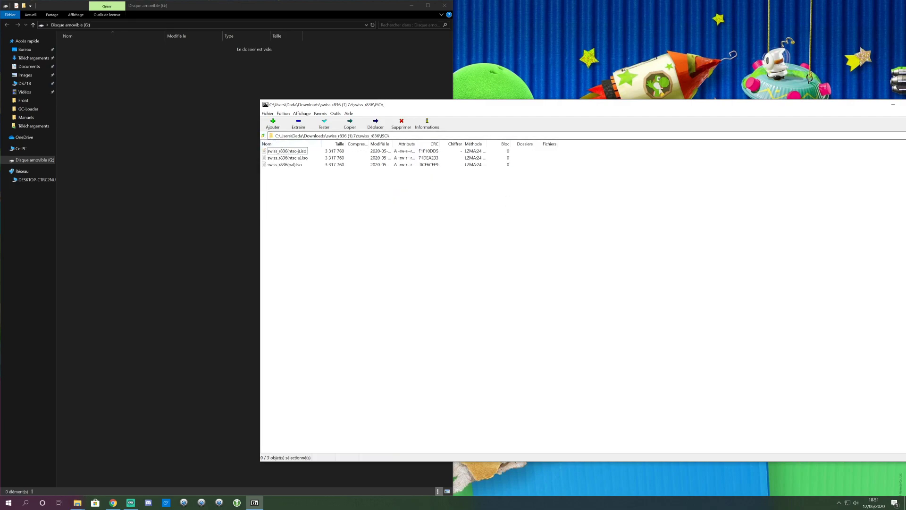
{"action": "left_click", "coordinate": [297, 151]}
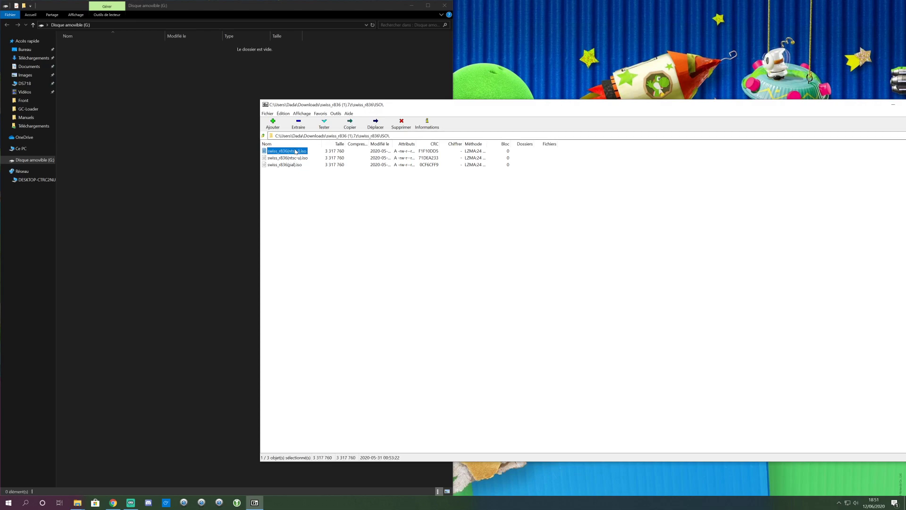
{"action": "key", "text": "Down"}
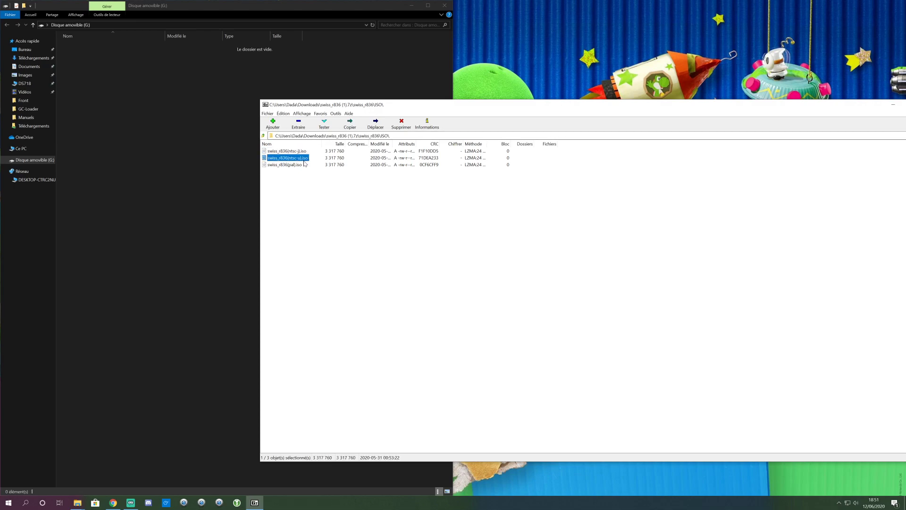
{"action": "key", "text": "Down"}
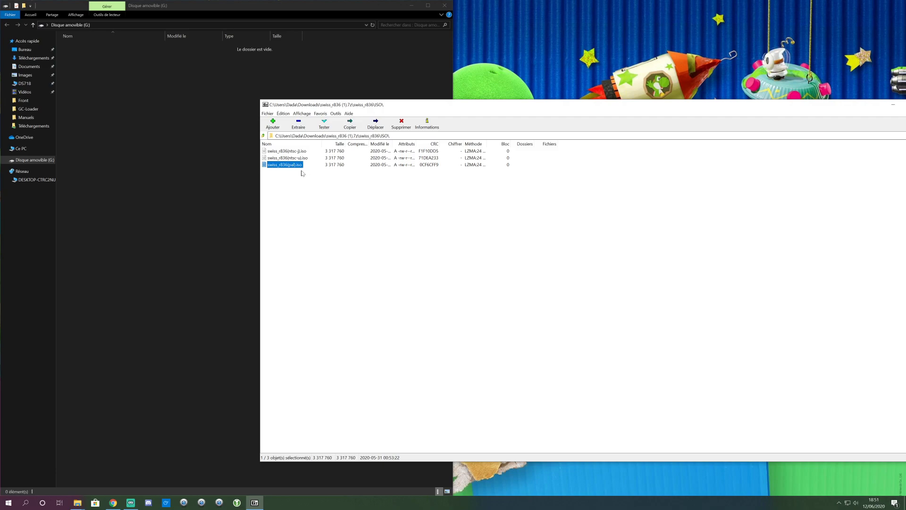
{"action": "left_click_drag", "start_coordinate": [289, 164], "coordinate": [162, 177]}
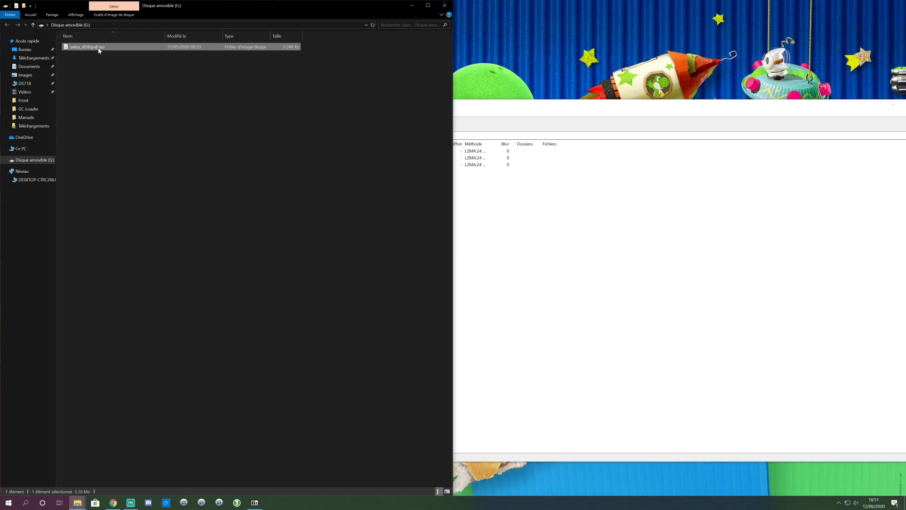
- Rename the extracted Swiss image on drive G: as boot.iso and close the archive window
{"action": "key", "text": "F2"}
{"action": "type", "text": "boo"}
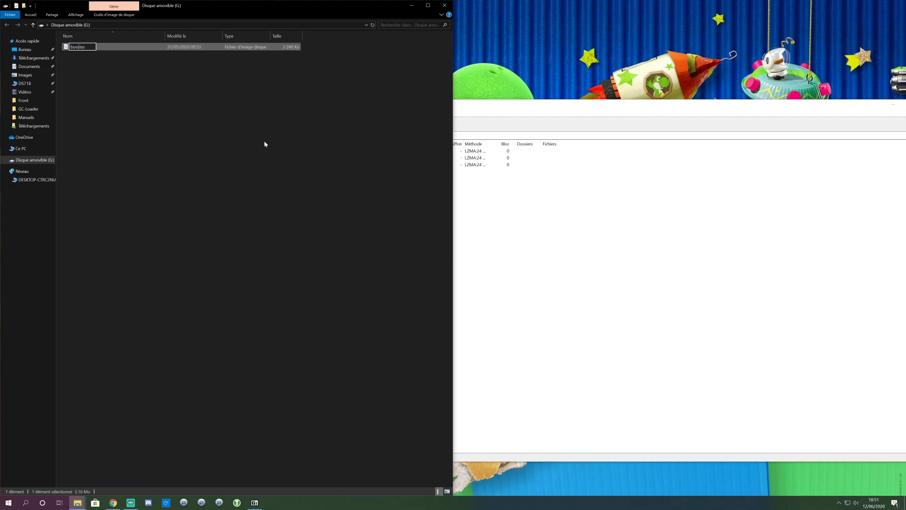
{"action": "left_click", "coordinate": [265, 140]}
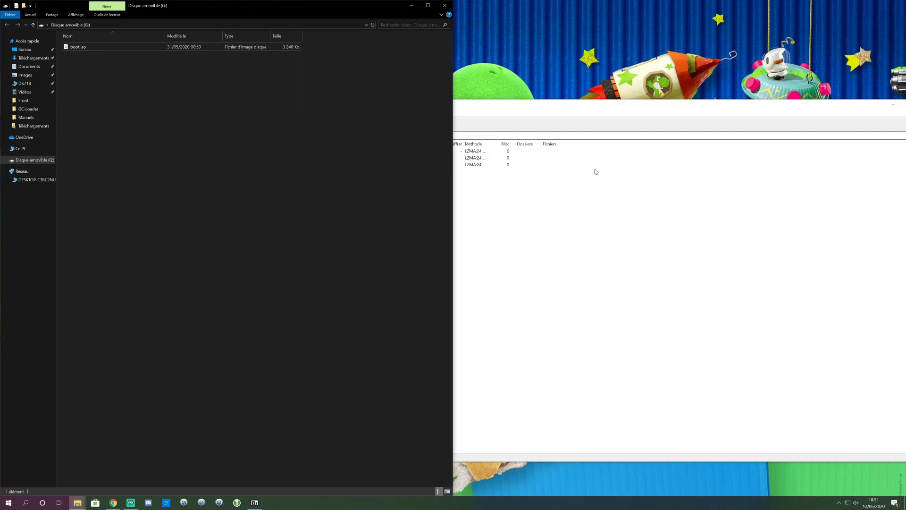
{"action": "left_click", "coordinate": [639, 186]}
{"action": "left_click_drag", "start_coordinate": [830, 106], "coordinate": [696, 97]}
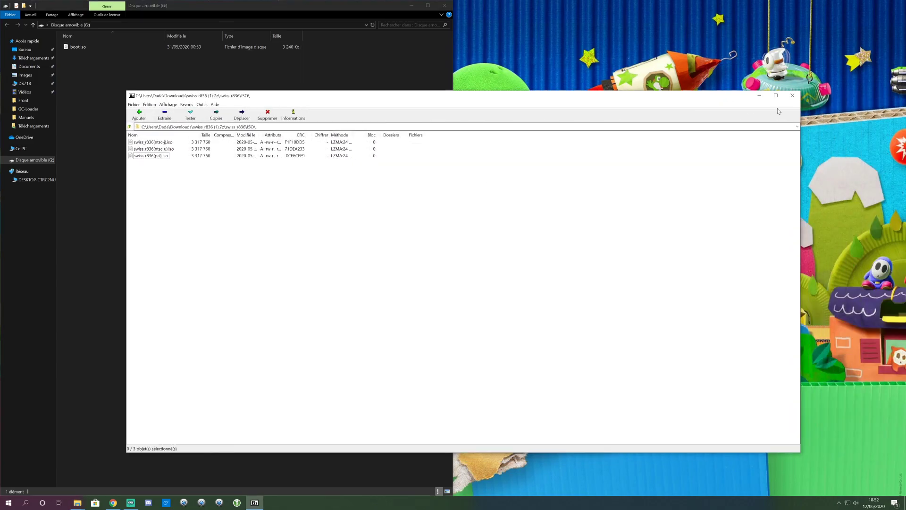
{"action": "left_click", "coordinate": [793, 96]}
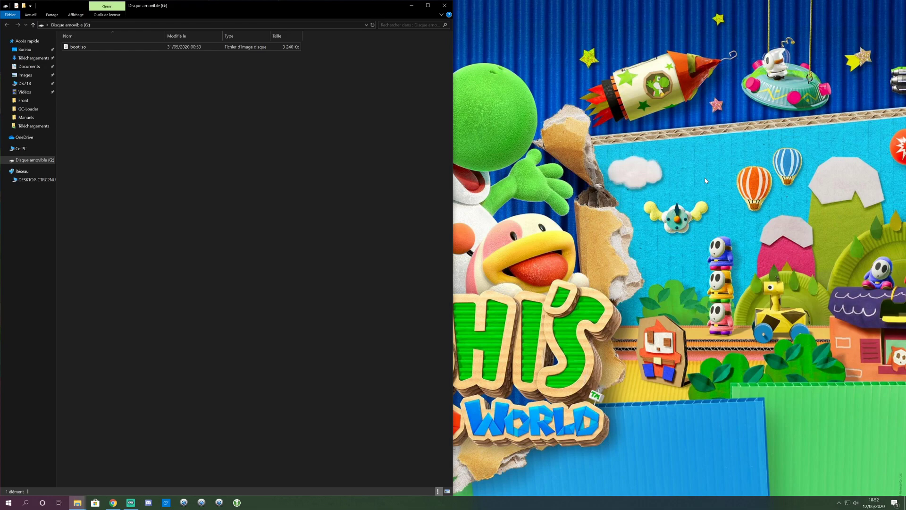
- Switch to Chrome and bring up the GC-Loader releases page on GitHub, briefly highlighting its web address
{"action": "left_click", "coordinate": [75, 503]}
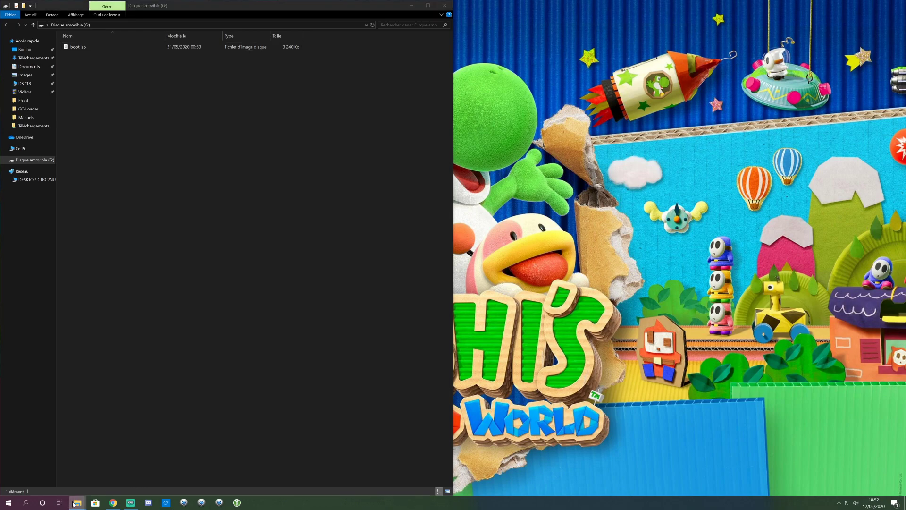
{"action": "left_click", "coordinate": [112, 503]}
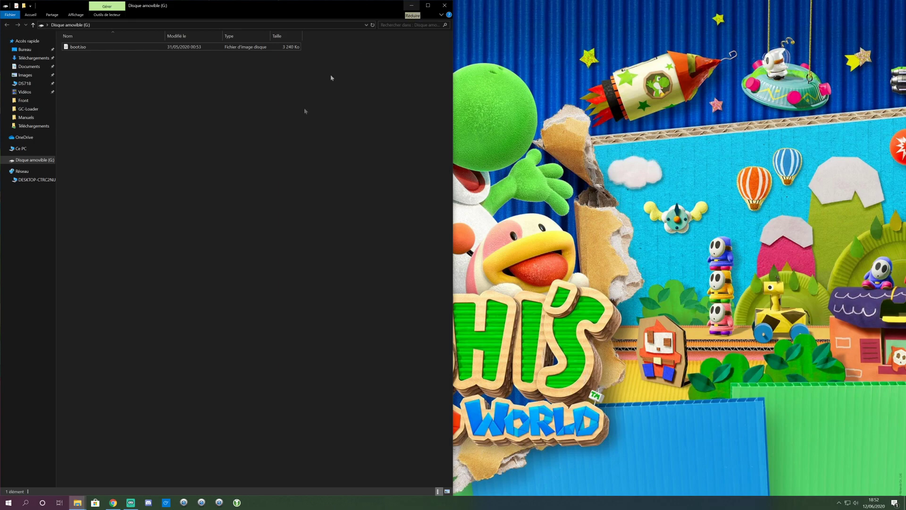
{"action": "left_click", "coordinate": [114, 501]}
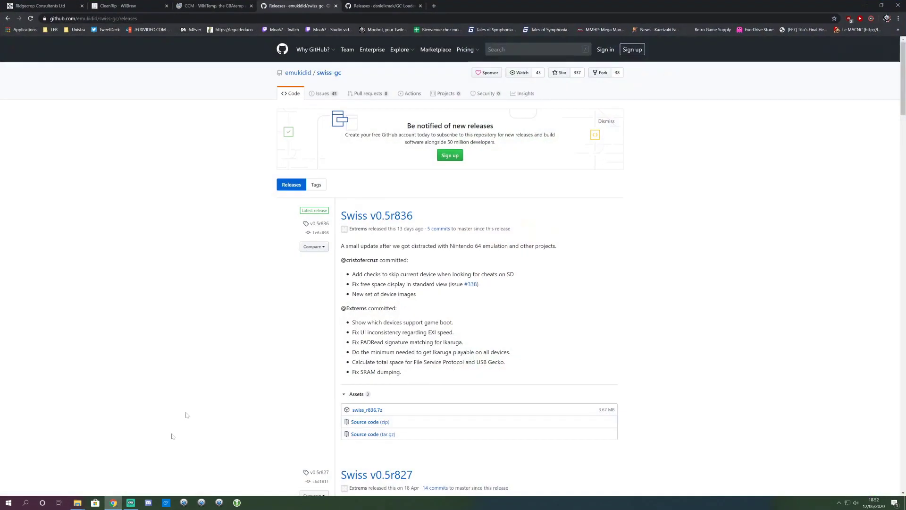
{"action": "left_click", "coordinate": [385, 5]}
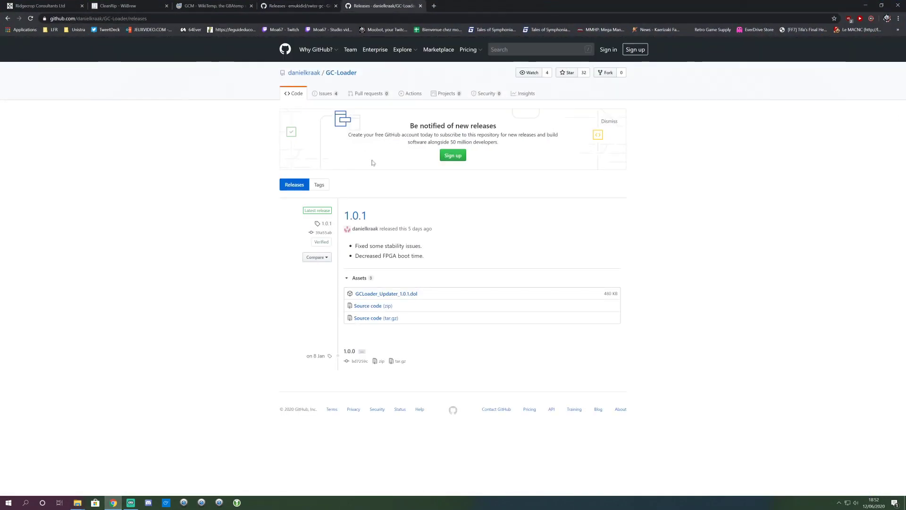
{"action": "key", "text": "ctrl+l"}
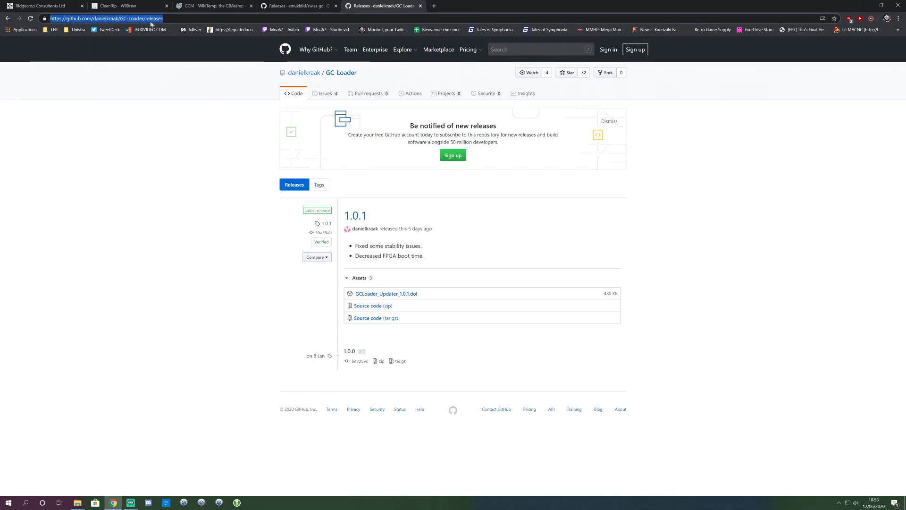
{"action": "left_click", "coordinate": [153, 301]}
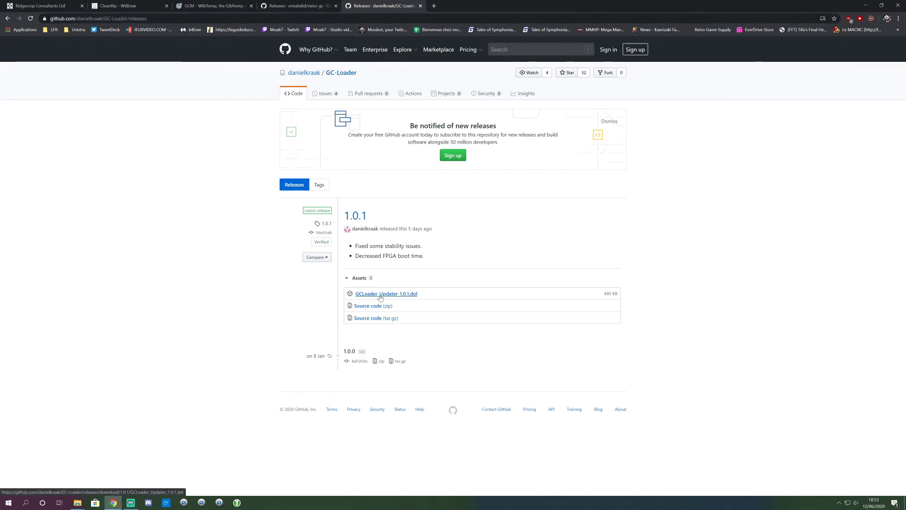
- Download GCLoader_Updater_1.0.1.dol from the 1.0.1 release and save it directly to drive G:
{"action": "left_click", "coordinate": [404, 295]}
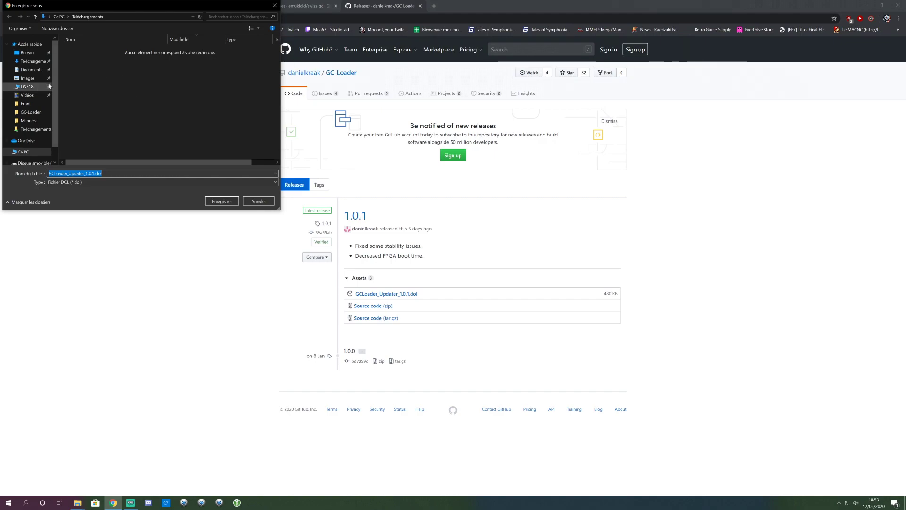
{"action": "scroll", "coordinate": [33, 122], "scroll_direction": "down", "scroll_amount": 1}
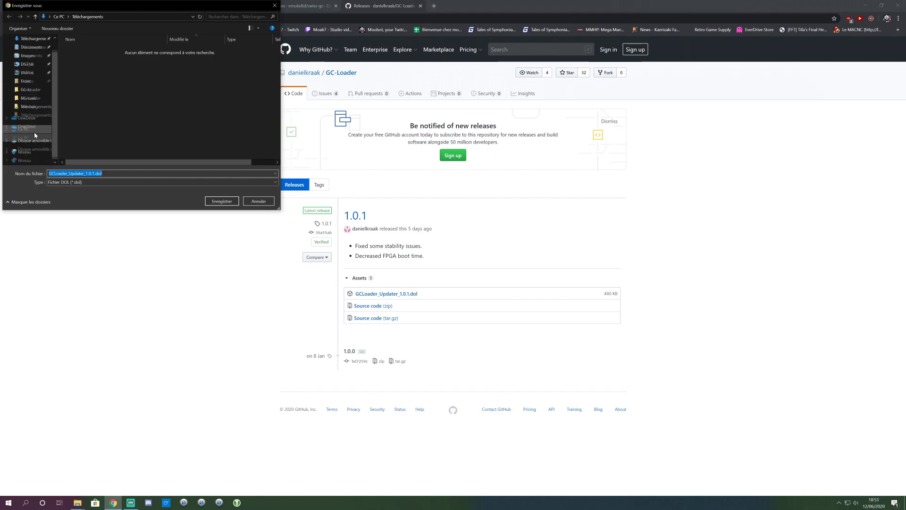
{"action": "scroll", "coordinate": [34, 136], "scroll_direction": "up", "scroll_amount": 1}
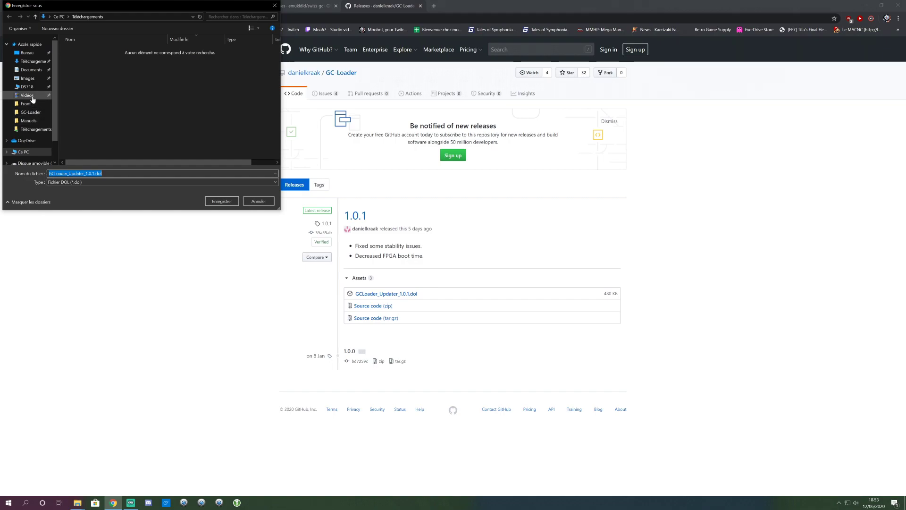
{"action": "scroll", "coordinate": [27, 123], "scroll_direction": "down", "scroll_amount": 1}
{"action": "left_click", "coordinate": [27, 141]}
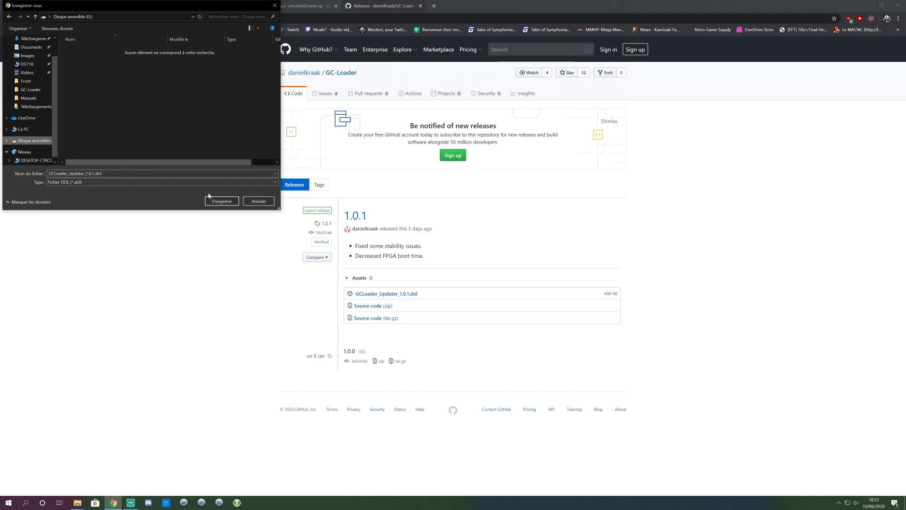
{"action": "left_click", "coordinate": [222, 202]}
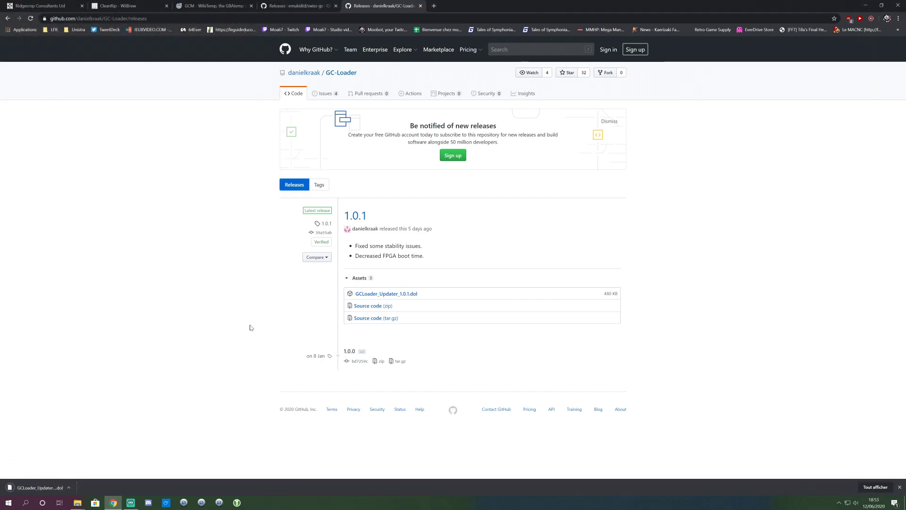
- Minimize the browser and check that GCLoader_Updater_1.0.1.dol sits beside boot.iso on drive G:
{"action": "left_click", "coordinate": [866, 4]}
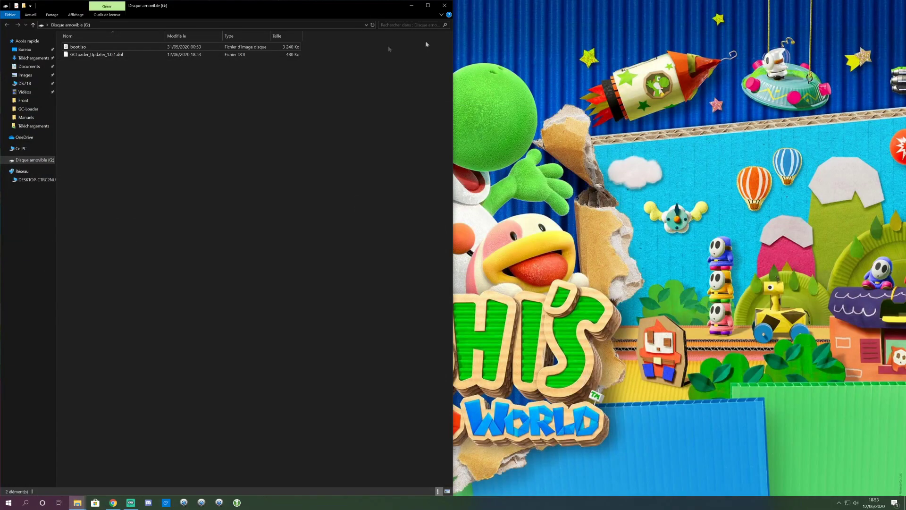
{"action": "left_click", "coordinate": [89, 56]}
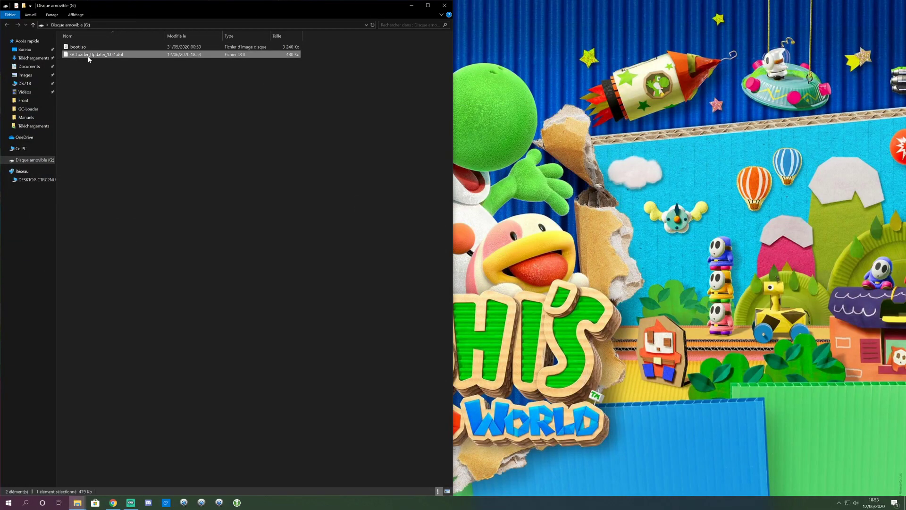
{"action": "left_click", "coordinate": [172, 112]}
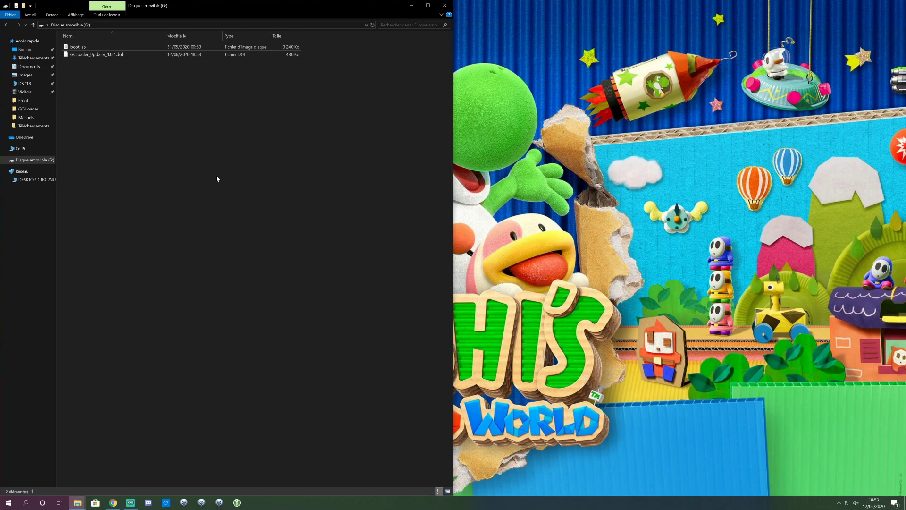
{"action": "left_click", "coordinate": [101, 55]}
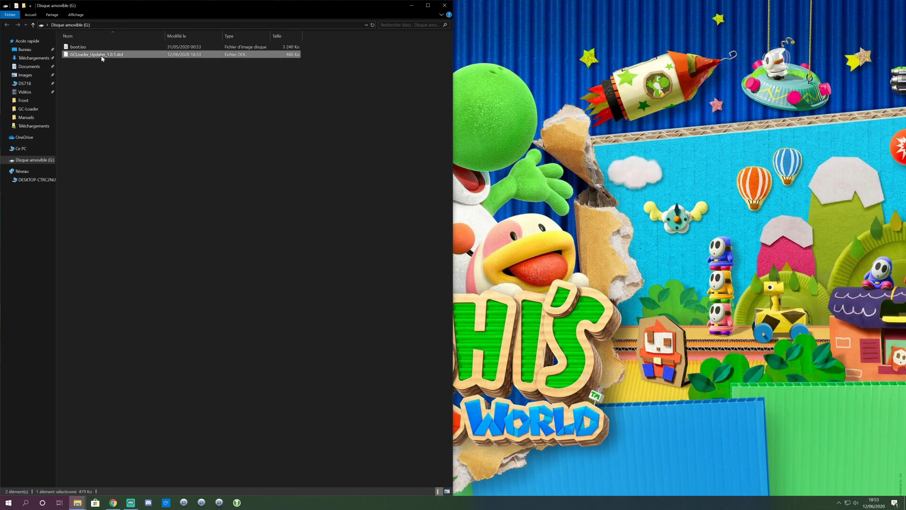
{"action": "left_click", "coordinate": [183, 157]}
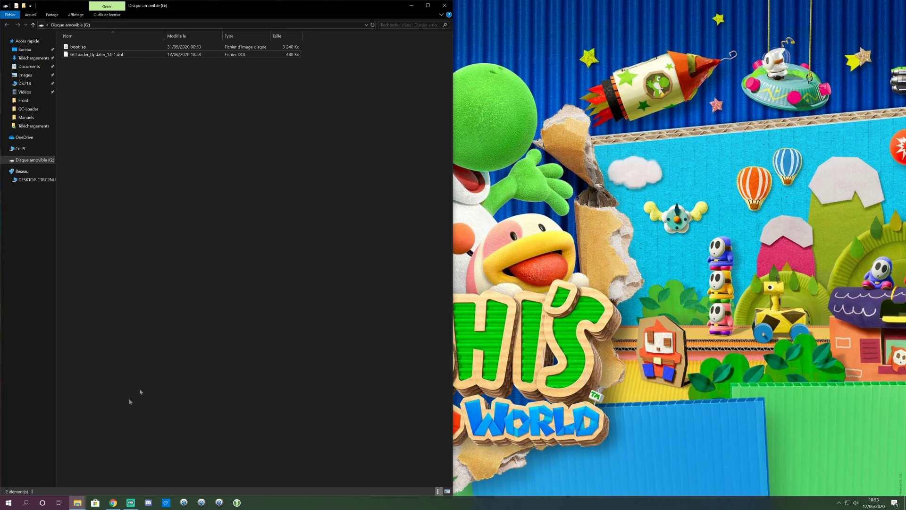
- Bring the GC-Loader folder window up beside the drive G: window to compare their files
{"action": "left_click", "coordinate": [78, 502]}
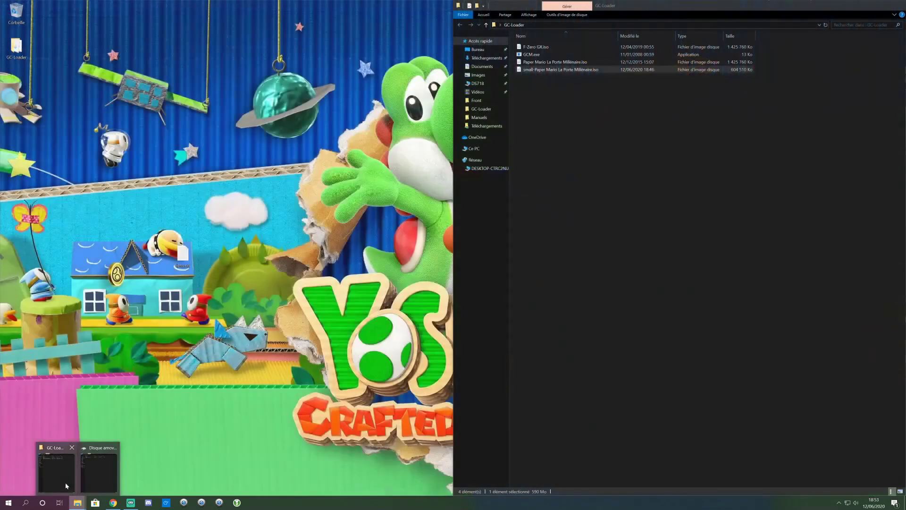
{"action": "left_click", "coordinate": [65, 482]}
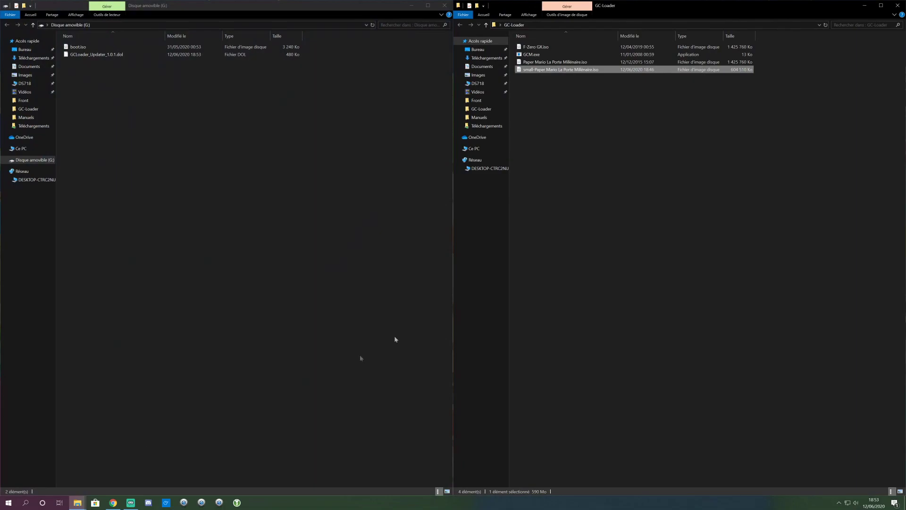
{"action": "left_click", "coordinate": [532, 47]}
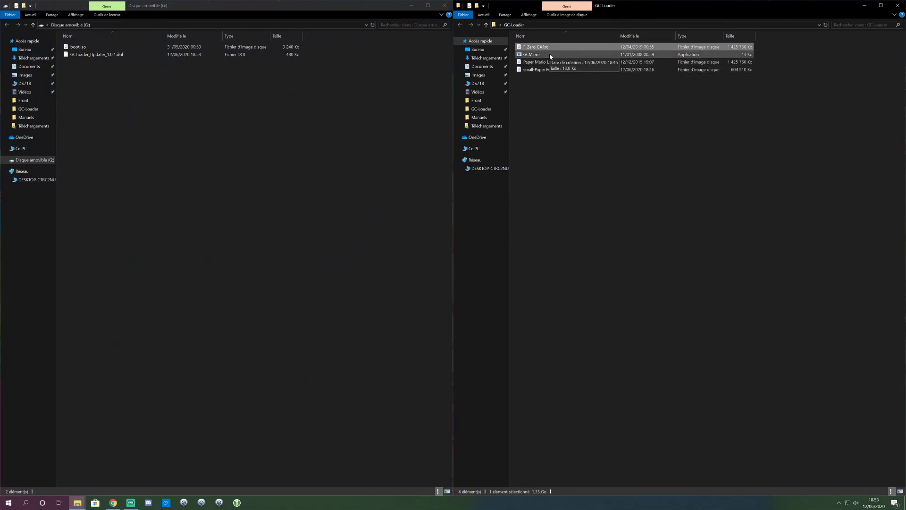
{"action": "left_click", "coordinate": [71, 41]}
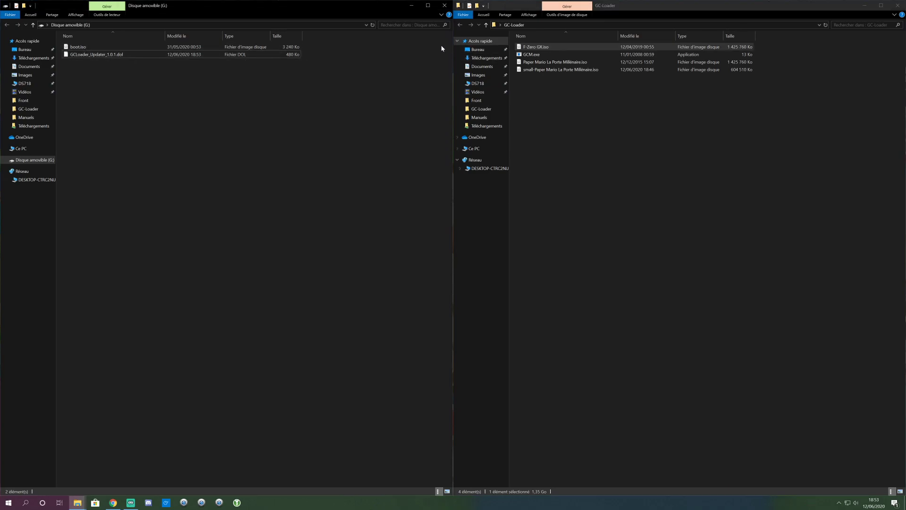
- Rename boot.iso on drive G: with the name copied from Paper Mario La Porte Millénaire.iso in the GC-Loader folder
{"action": "left_click", "coordinate": [548, 69]}
{"action": "left_click", "coordinate": [546, 62]}
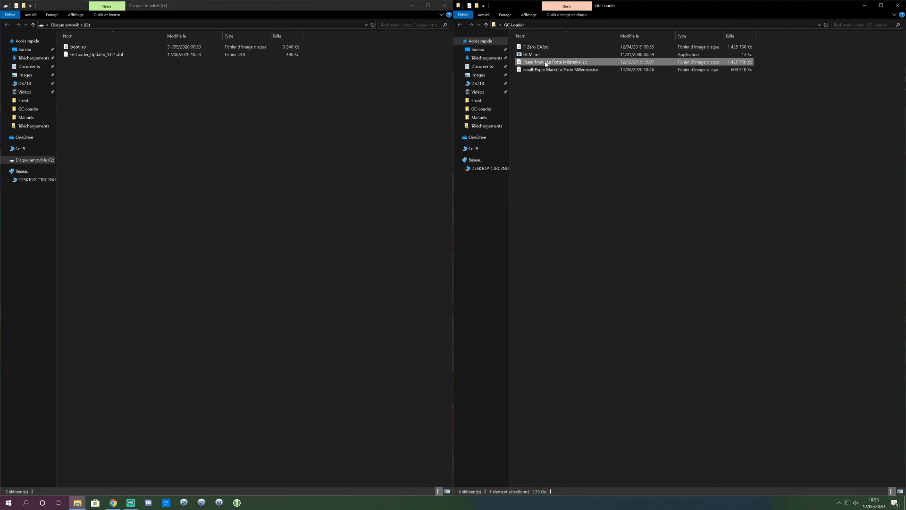
{"action": "key", "text": "F2"}
{"action": "key", "text": "ctrl+c"}
{"action": "left_click", "coordinate": [78, 48]}
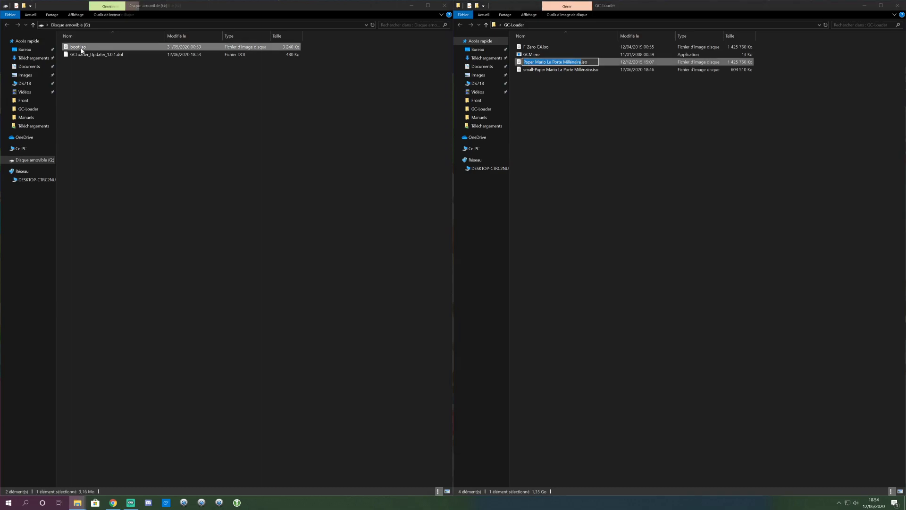
{"action": "key", "text": "F2"}
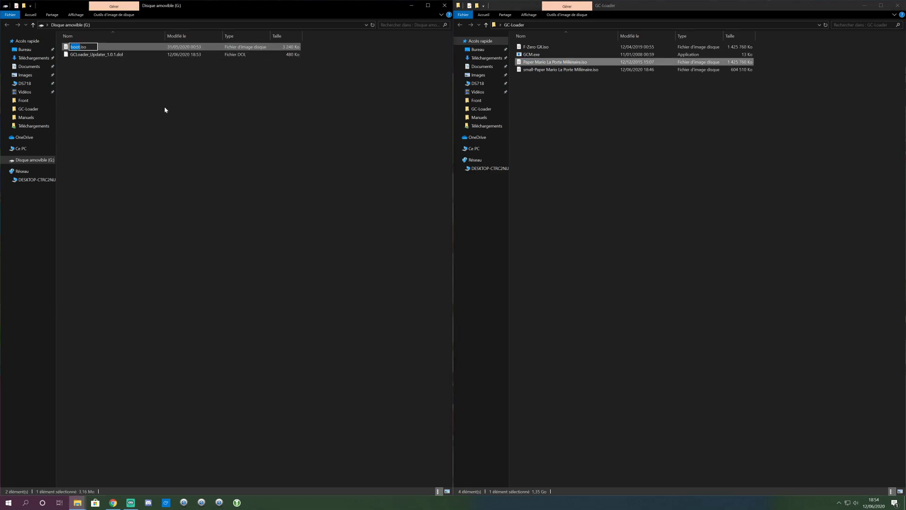
{"action": "key", "text": "ctrl+v"}
{"action": "left_click", "coordinate": [118, 107]}
{"action": "right_click", "coordinate": [119, 106]}
{"action": "left_click", "coordinate": [295, 91]}
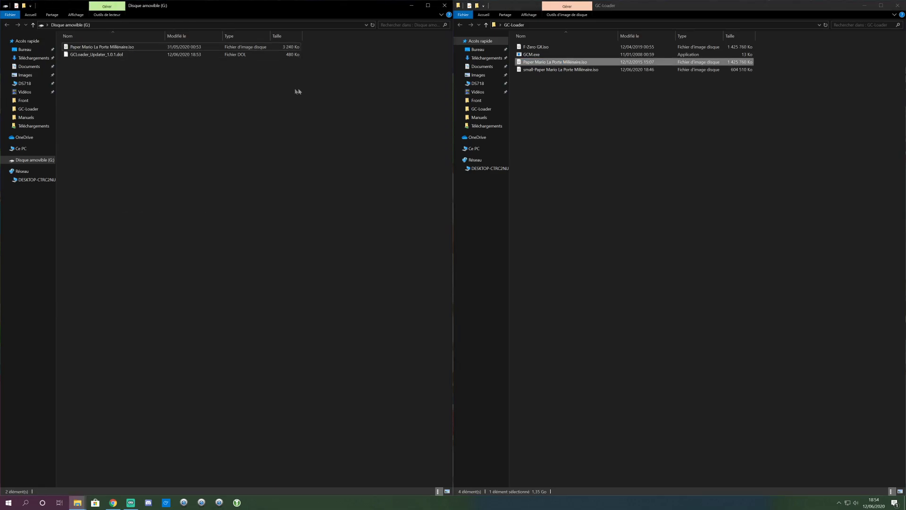
- Create a new folder named Game at the root of drive G:
{"action": "right_click", "coordinate": [122, 120]}
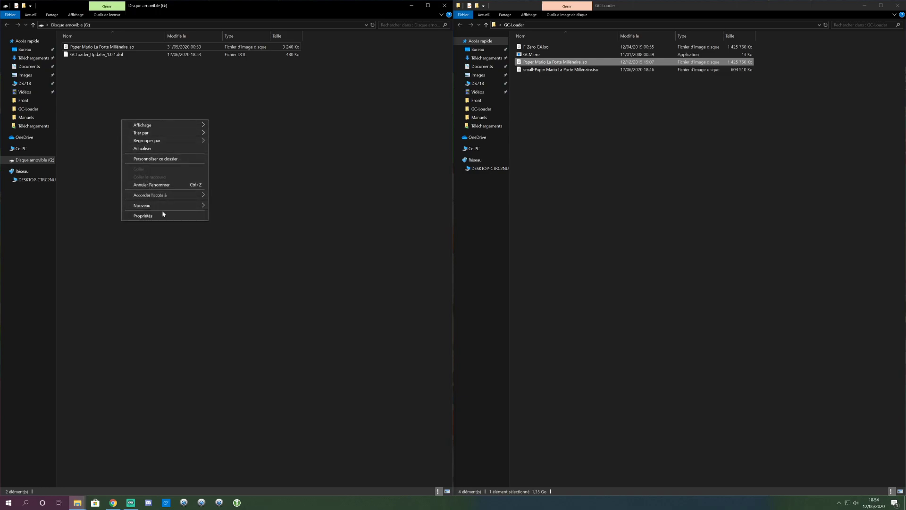
{"action": "mouse_move", "coordinate": [195, 205]}
{"action": "left_click", "coordinate": [224, 210]}
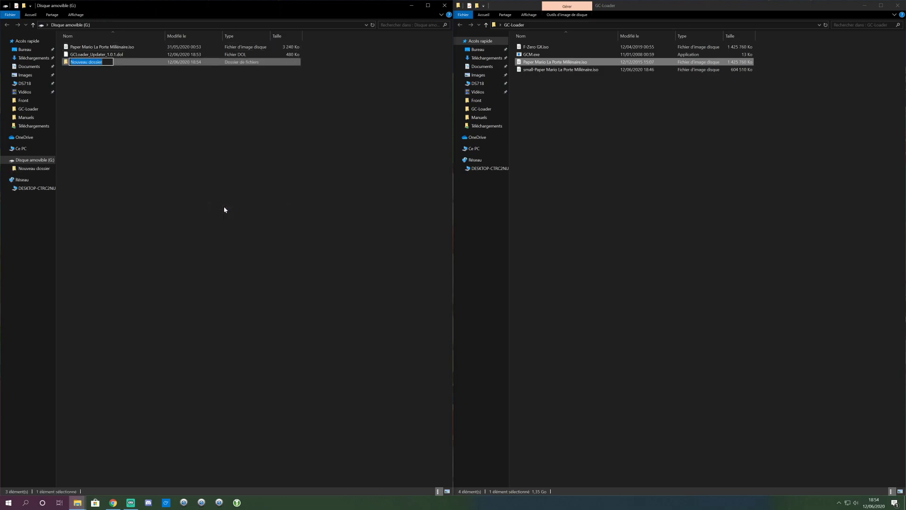
{"action": "type", "text": "Ga"}
{"action": "key", "text": "Return"}
- Move the Paper Mario La Porte Millénaire.iso file on drive G: into Game and copy F-Zero GX.iso there from the GC-Loader folder
{"action": "left_click_drag", "start_coordinate": [98, 46], "coordinate": [77, 63]}
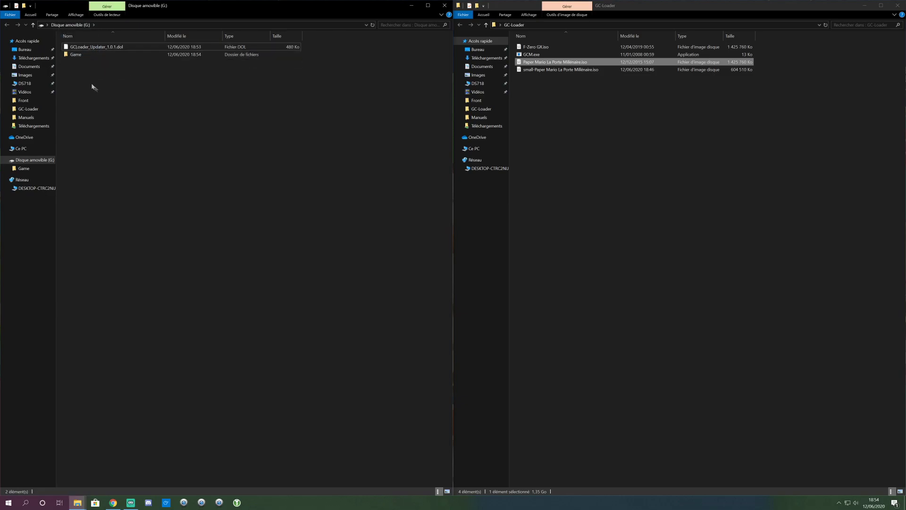
{"action": "left_click", "coordinate": [534, 46]}
{"action": "left_click_drag", "start_coordinate": [543, 49], "coordinate": [80, 56]}
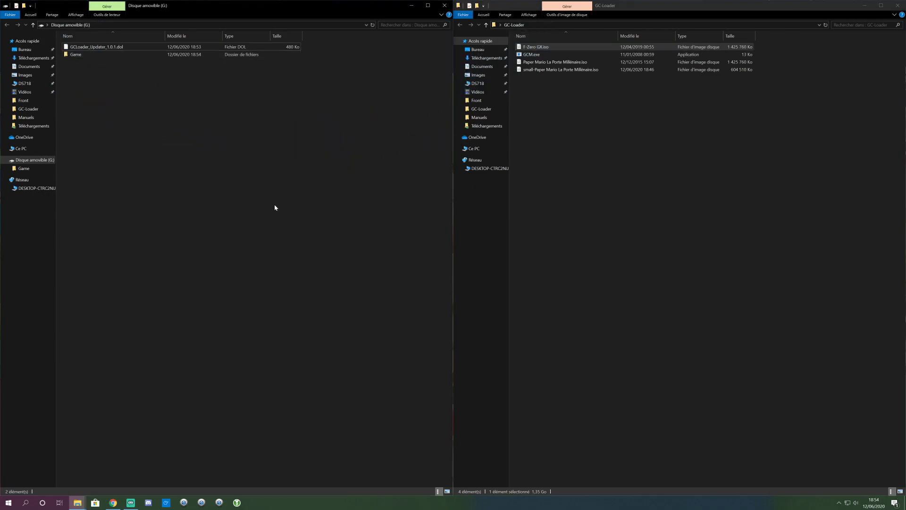
- Copy the Baten Kaitos Origin FR Undub folder to drive G: and move it into the Game folder
{"action": "left_click", "coordinate": [66, 488]}
{"action": "left_click", "coordinate": [601, 165]}
{"action": "right_click", "coordinate": [77, 502]}
{"action": "left_click", "coordinate": [48, 472]}
{"action": "left_click_drag", "start_coordinate": [324, 239], "coordinate": [189, 118]}
{"action": "left_click", "coordinate": [613, 174]}
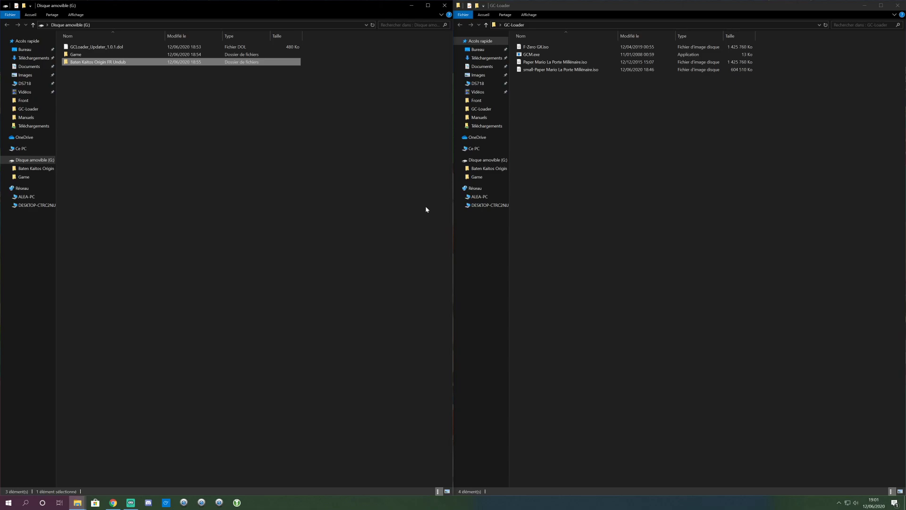
{"action": "left_click", "coordinate": [236, 136]}
{"action": "left_click_drag", "start_coordinate": [82, 64], "coordinate": [84, 57]}
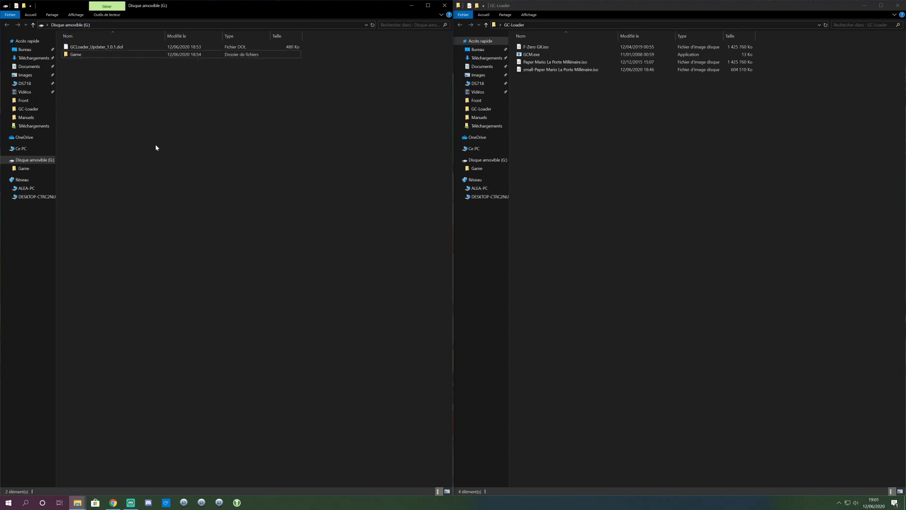
- Reopen drive G: in a fresh window, check the contents of its Game folder, and return to the root
{"action": "left_click", "coordinate": [447, 4]}
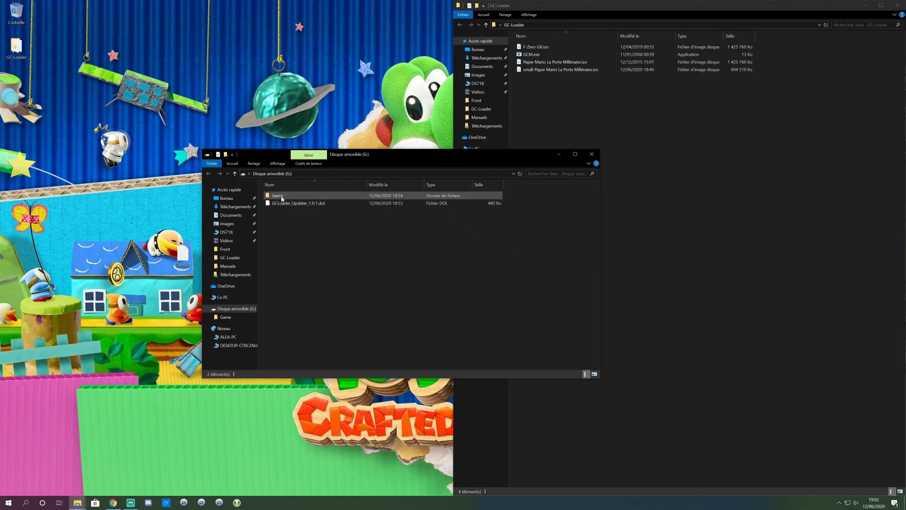
{"action": "double_click", "coordinate": [282, 198]}
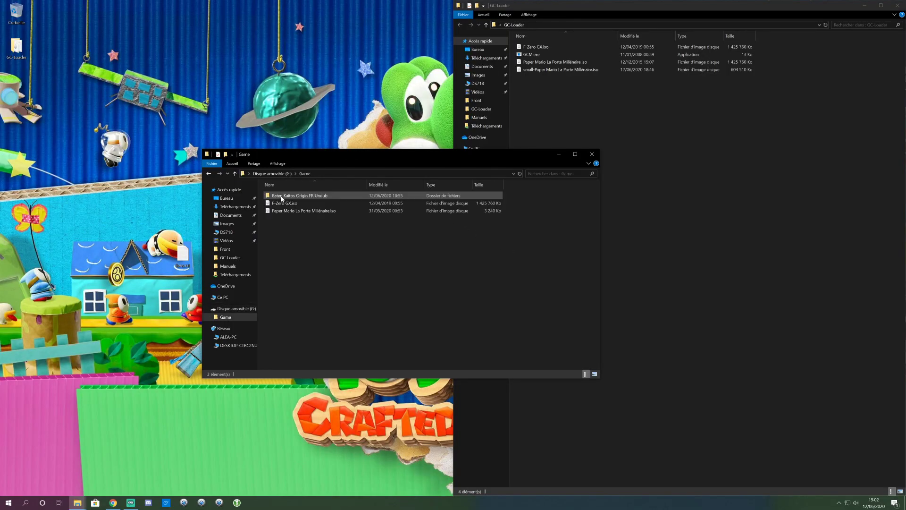
{"action": "key", "text": "BackSpace"}
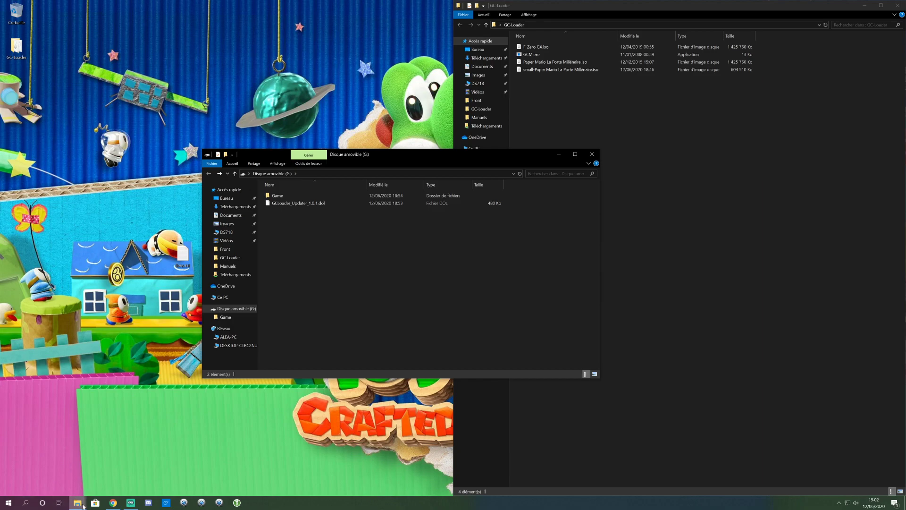
- Browse the Téléchargements folder on the DS718 network share in a new window, then close that window
{"action": "mouse_move", "coordinate": [83, 504]}
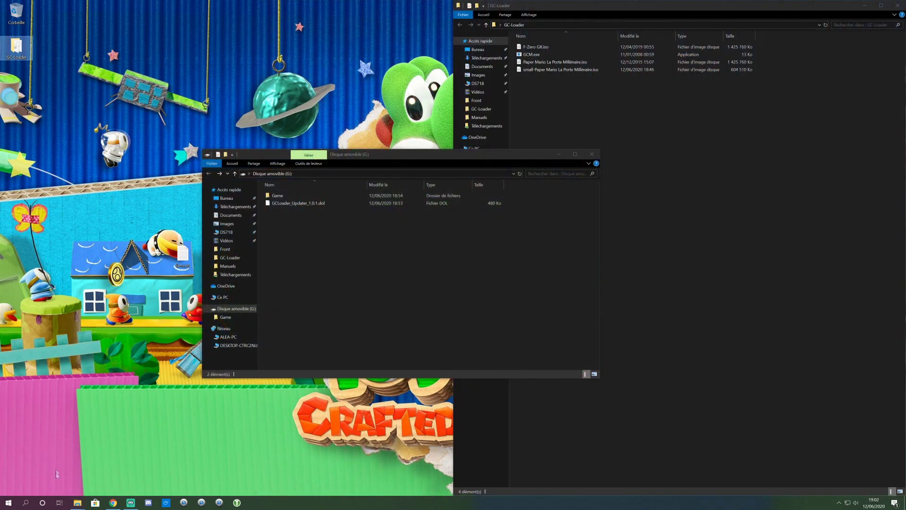
{"action": "middle_click", "coordinate": [77, 502]}
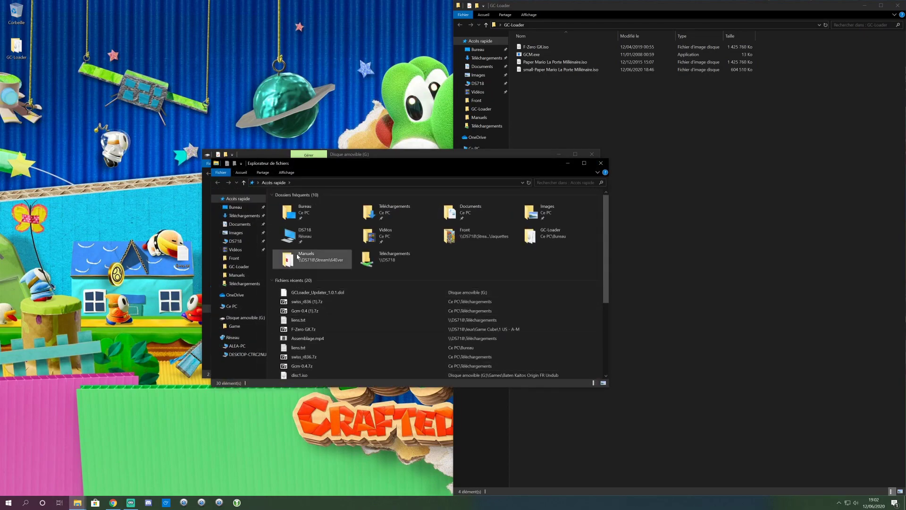
{"action": "double_click", "coordinate": [300, 245]}
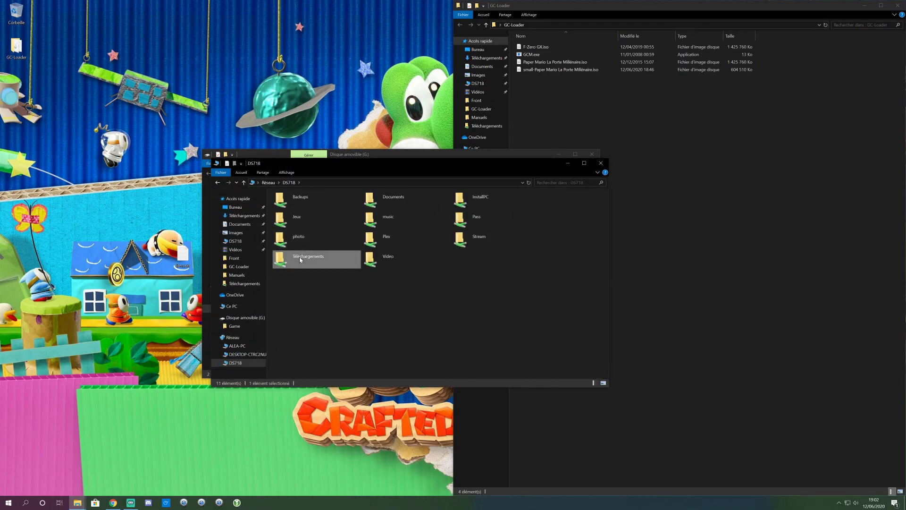
{"action": "double_click", "coordinate": [299, 256]}
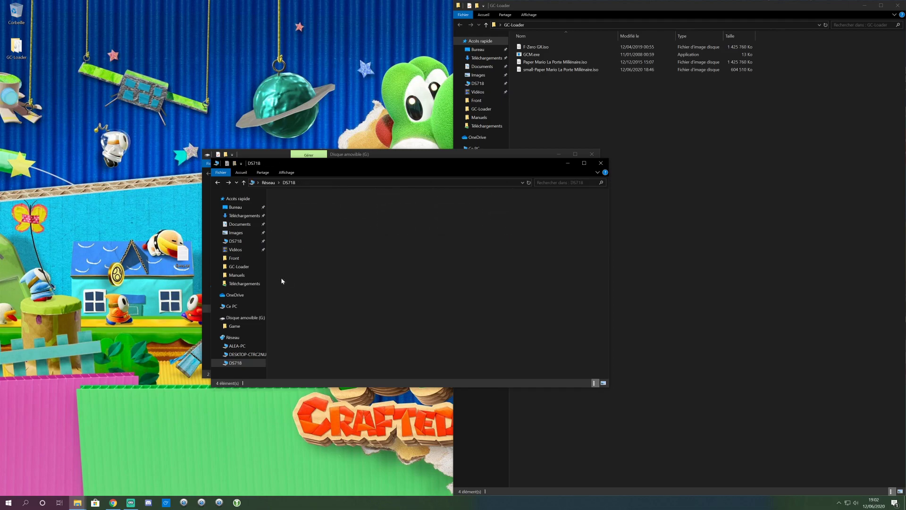
{"action": "left_click", "coordinate": [245, 283]}
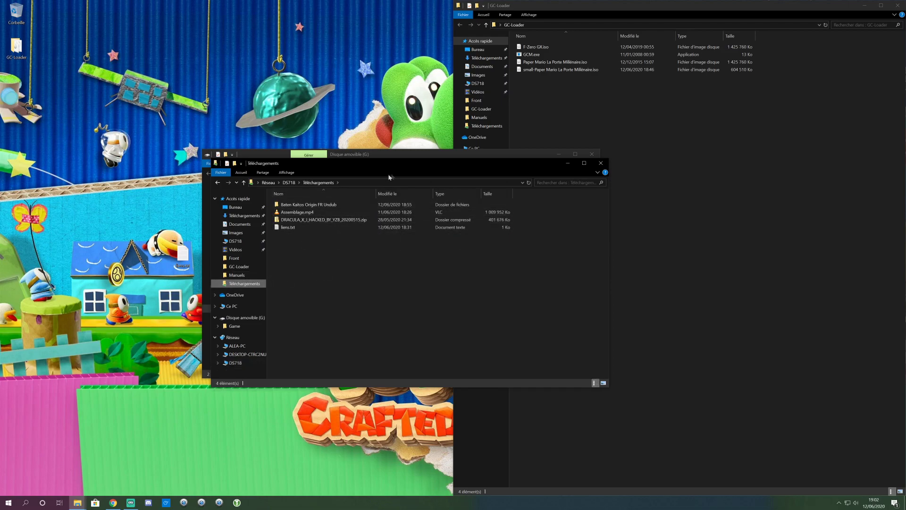
{"action": "left_click_drag", "start_coordinate": [396, 166], "coordinate": [395, 190]}
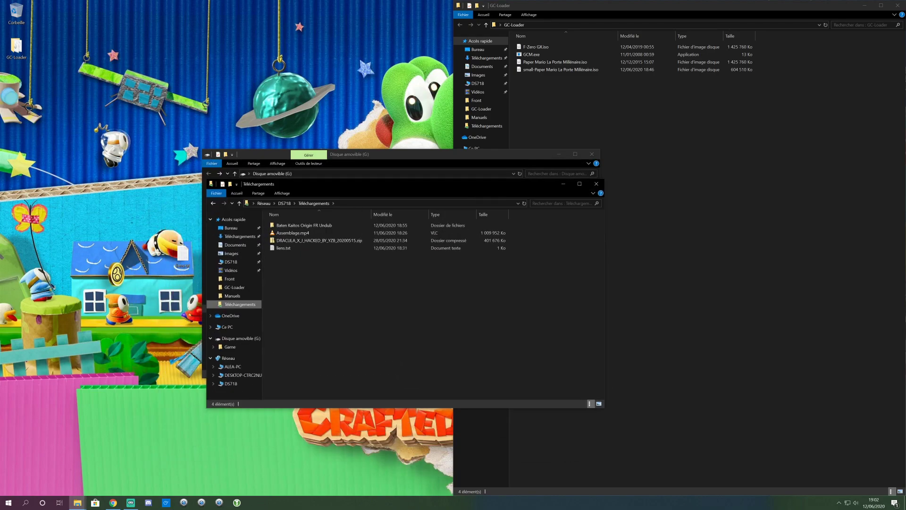
{"action": "left_click", "coordinate": [596, 183]}
- Switch to Chrome and download swiss_r836.7z from the Swiss v0.5r836 release into the DS718 Téléchargements folder
{"action": "left_click", "coordinate": [115, 502]}
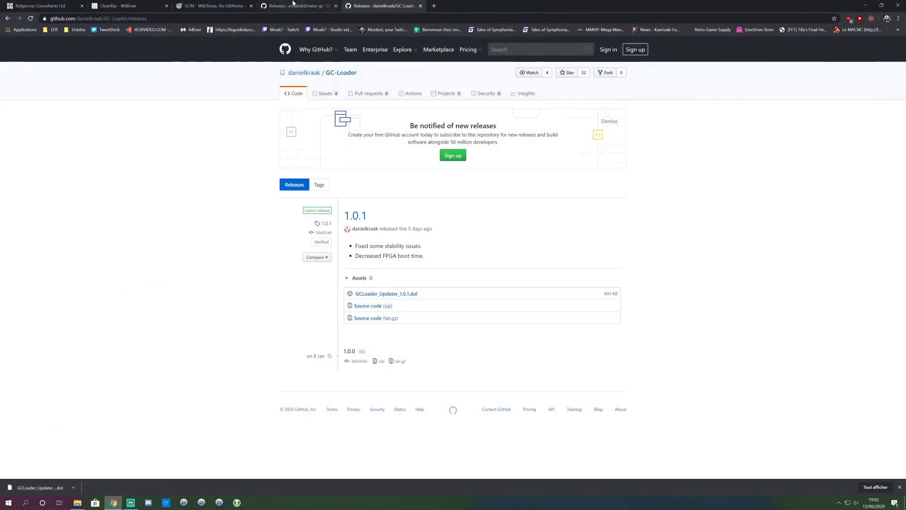
{"action": "left_click", "coordinate": [292, 4]}
{"action": "left_click", "coordinate": [364, 218]}
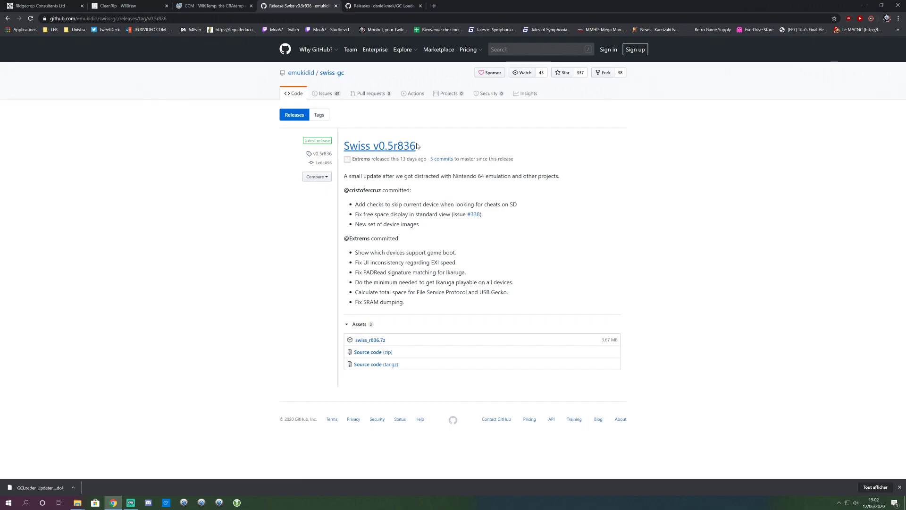
{"action": "left_click", "coordinate": [371, 340]}
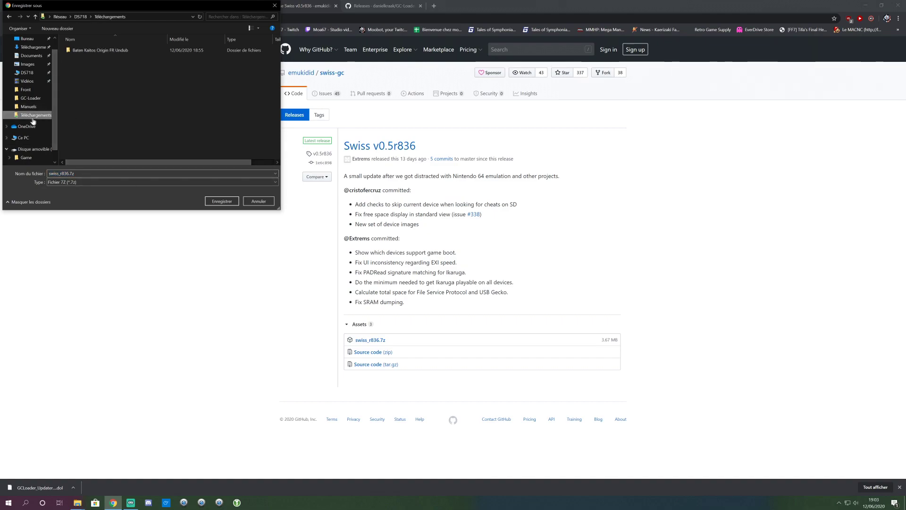
{"action": "left_click", "coordinate": [216, 202]}
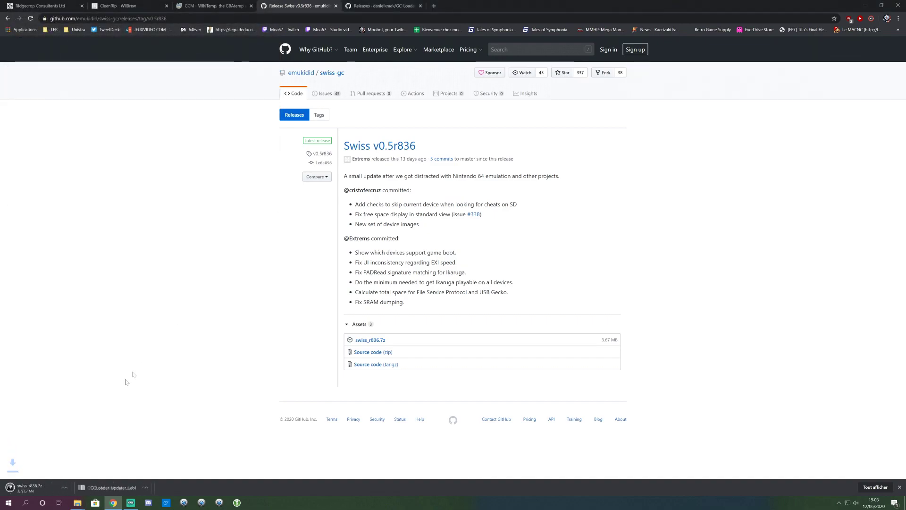
- Open the downloaded swiss_r836.7z archive at its swiss_r836 folder and minimize the browser behind it
{"action": "left_click", "coordinate": [39, 486]}
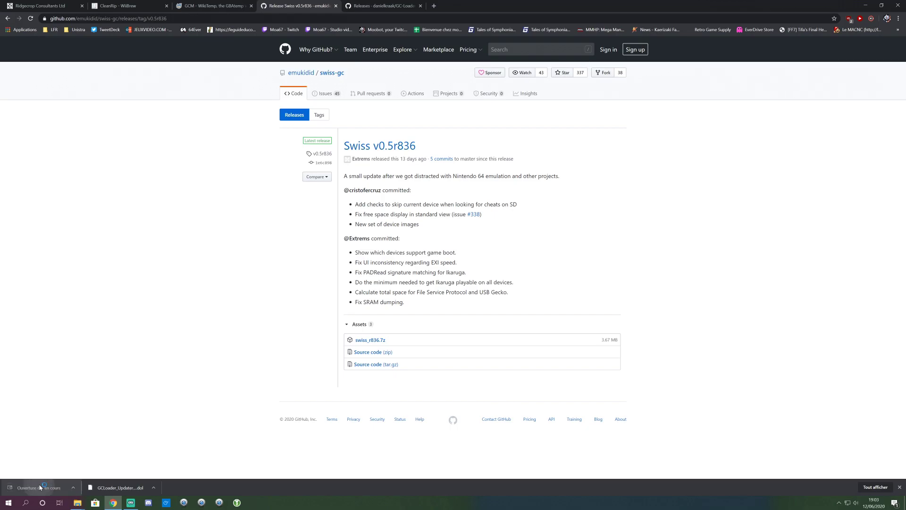
{"action": "double_click", "coordinate": [148, 142]}
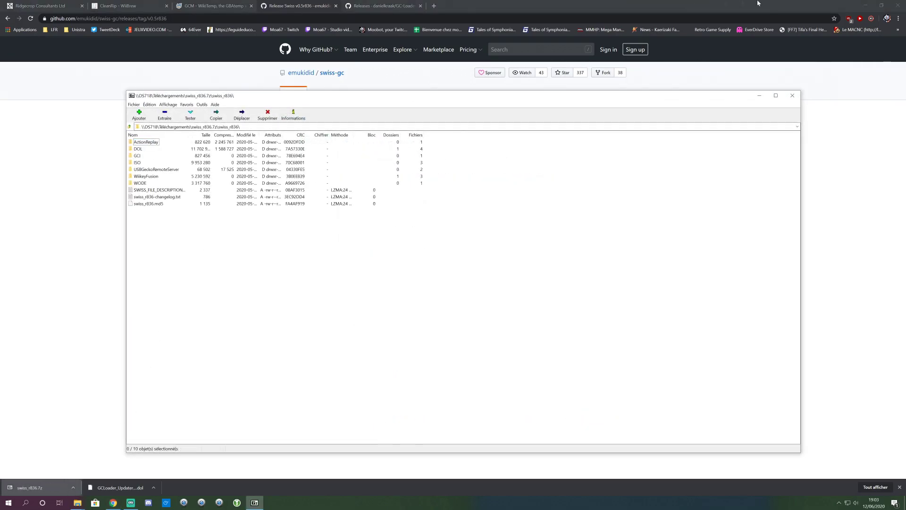
{"action": "left_click", "coordinate": [864, 6]}
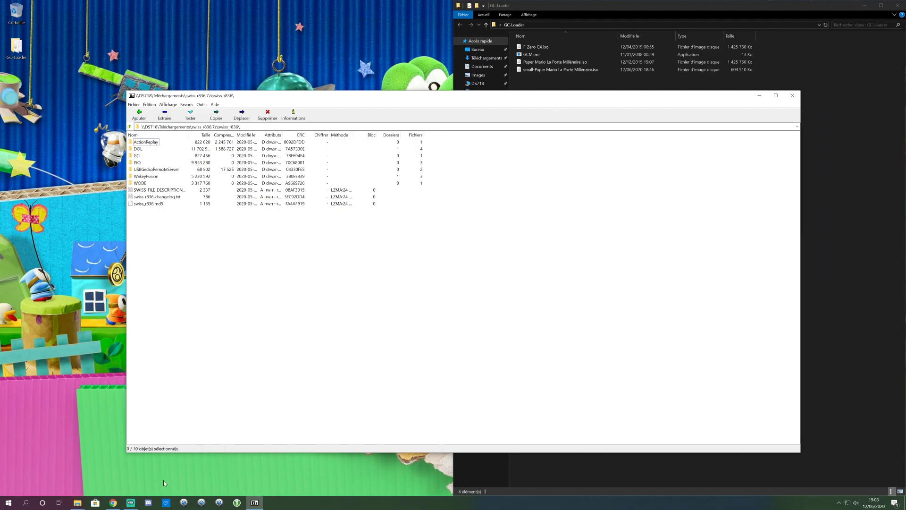
- Bring up the drive G: window and arrange it side by side with the swiss_r836 archive window
{"action": "left_click", "coordinate": [79, 499]}
{"action": "left_click", "coordinate": [92, 468]}
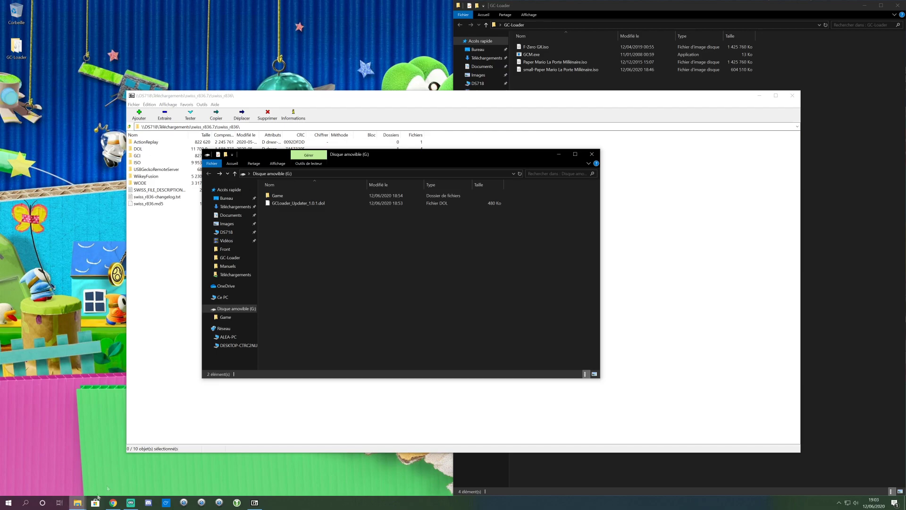
{"action": "left_click_drag", "start_coordinate": [417, 159], "coordinate": [0, 148]}
{"action": "left_click", "coordinate": [562, 186]}
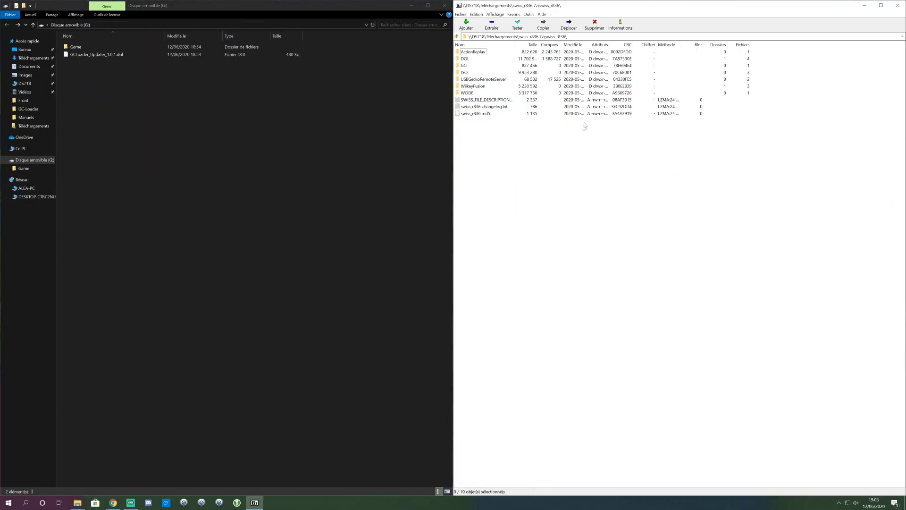
- Extract swiss_r836(pal).iso from the archive's ISO folder to the root of drive G:
{"action": "double_click", "coordinate": [465, 73]}
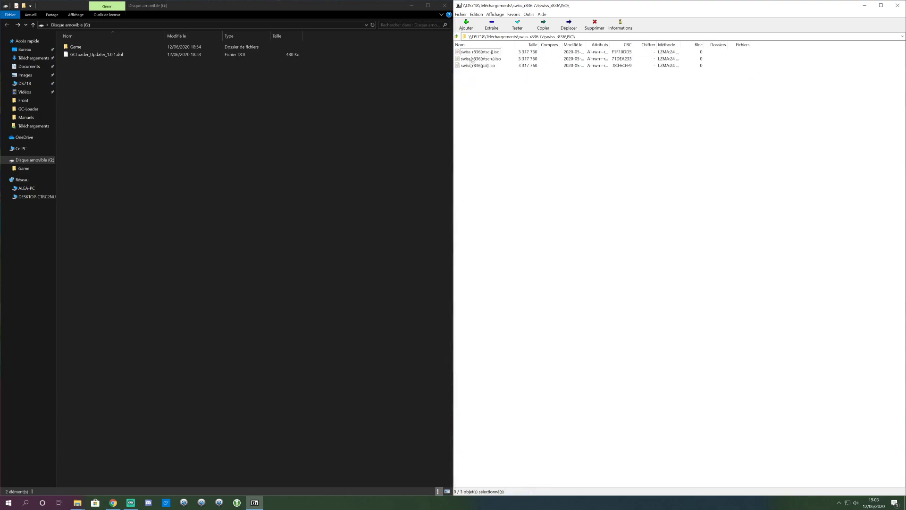
{"action": "left_click", "coordinate": [479, 66]}
{"action": "left_click", "coordinate": [303, 115]}
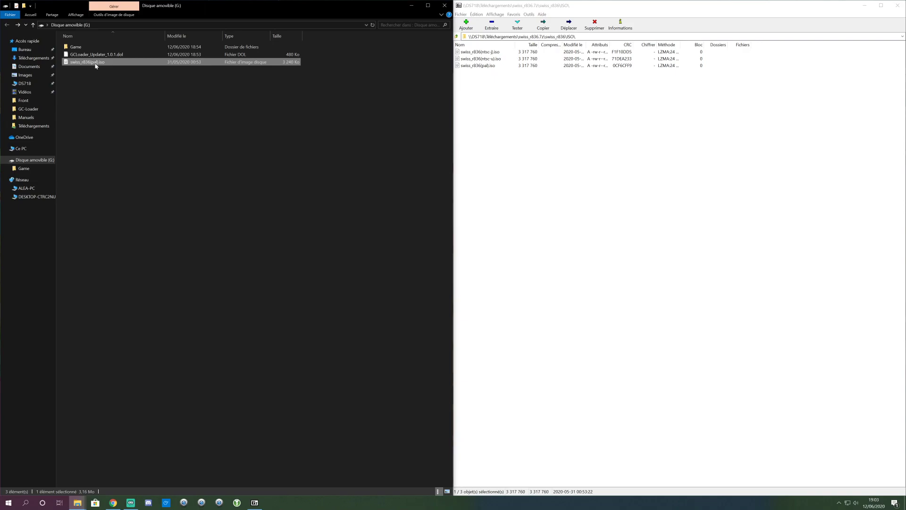
- Rename the extracted Swiss PAL image on drive G: as boot.iso and close the drive's window
{"action": "left_click", "coordinate": [95, 66]}
{"action": "type", "text": "boo"}
{"action": "left_click", "coordinate": [198, 122]}
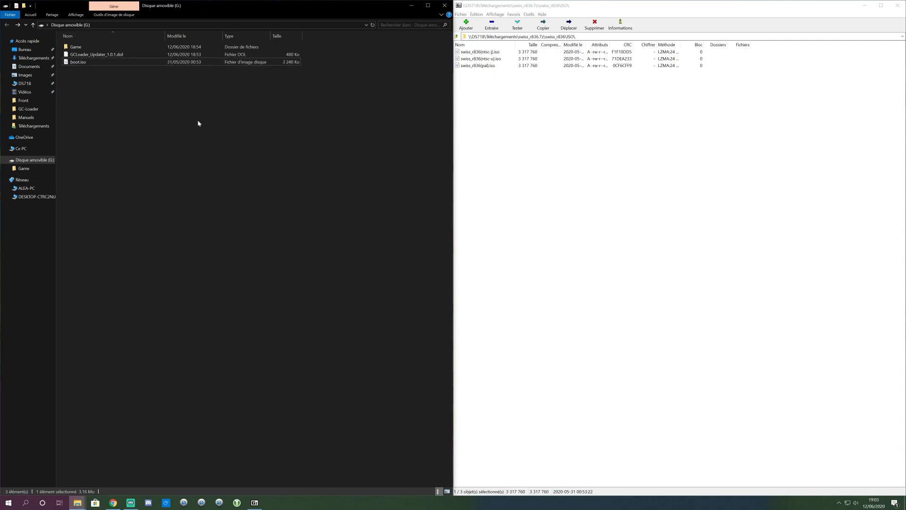
{"action": "left_click", "coordinate": [447, 6]}
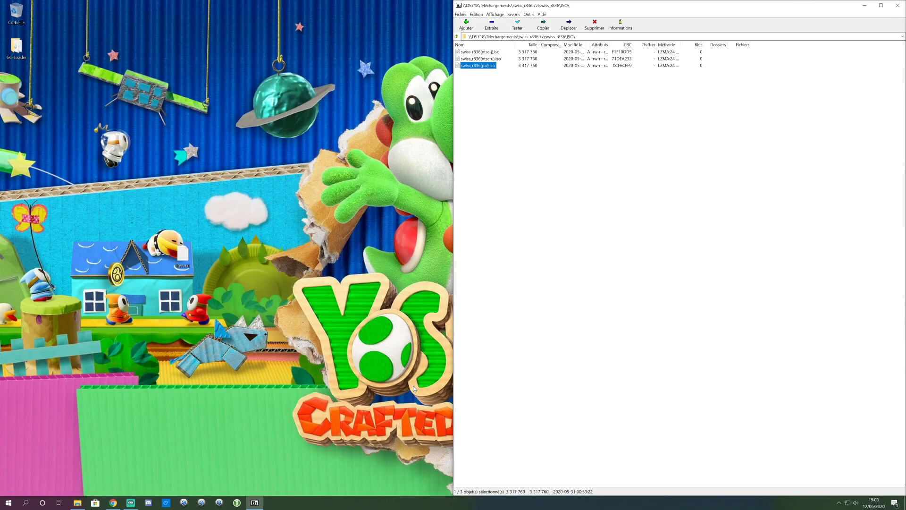